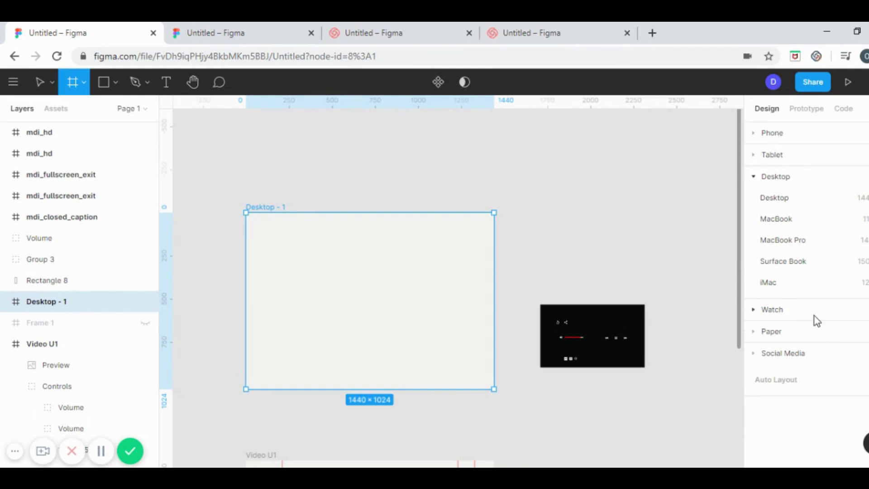
left_click(427, 274)
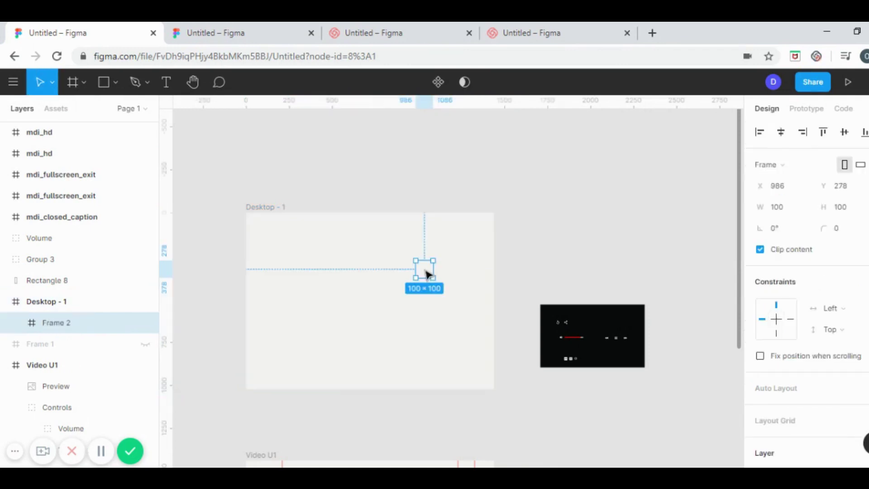
key("Delete")
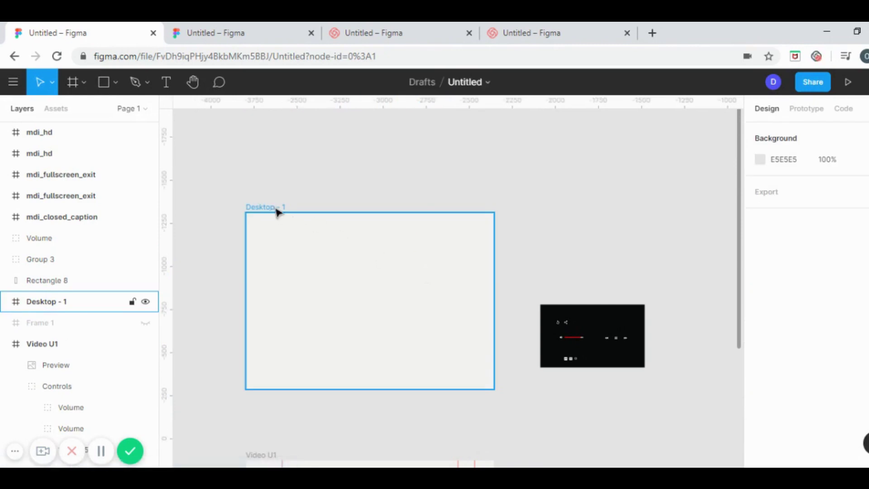
left_click(277, 210)
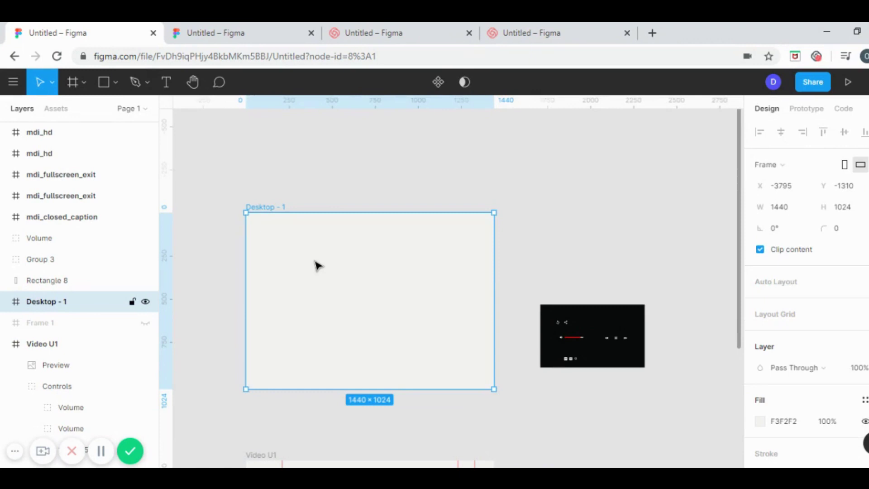
Draw a rectangle about 1201 × 672 inside the Desktop - 1 frame and centre it in the frame.
left_click(106, 77)
left_click_drag(264, 237, 471, 353)
left_click_drag(386, 312, 388, 320)
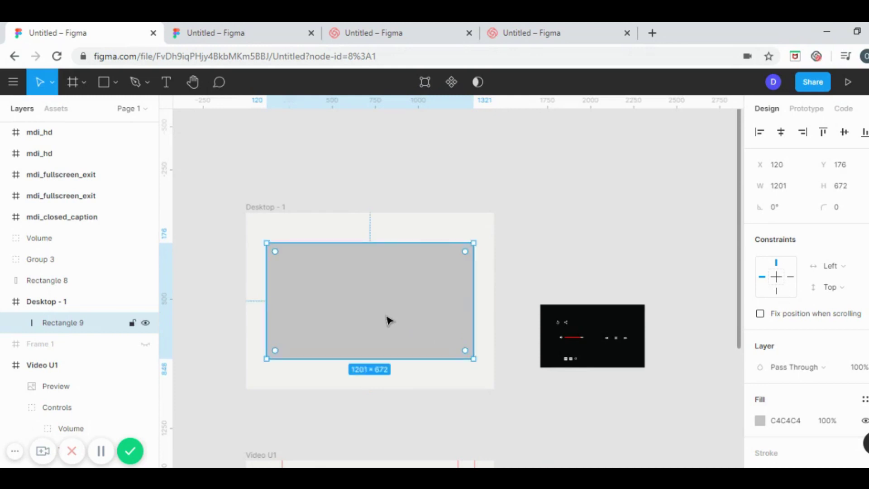
left_click(520, 237)
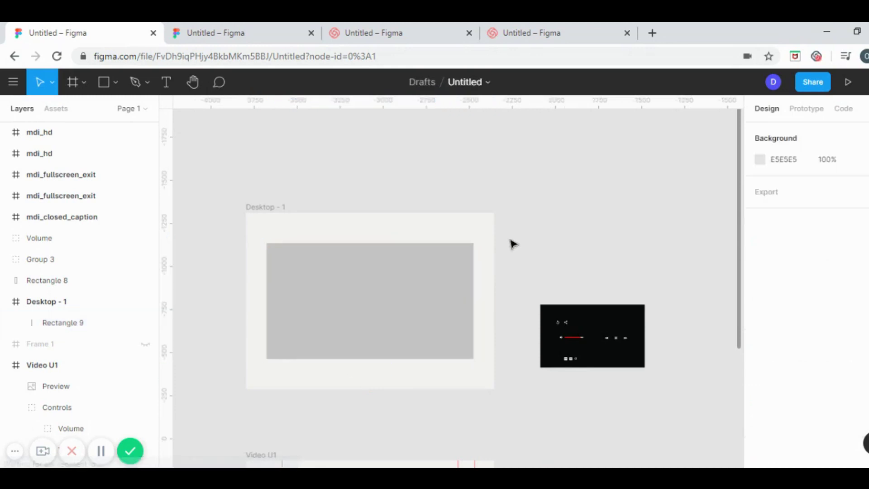
Add a black inside stroke to the large rectangle and set its thickness to 6.
left_click(385, 346)
scroll(805, 316, "down", 3)
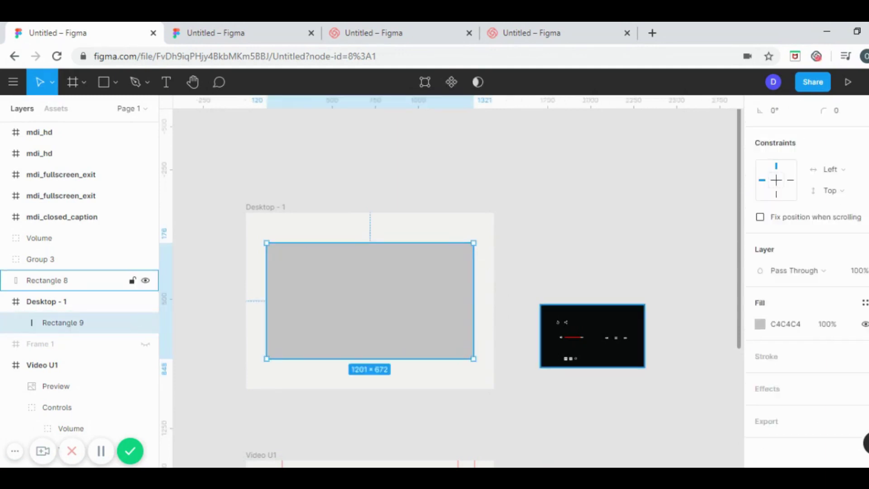
left_click(865, 356)
left_click(790, 398)
type("6")
key("Return")
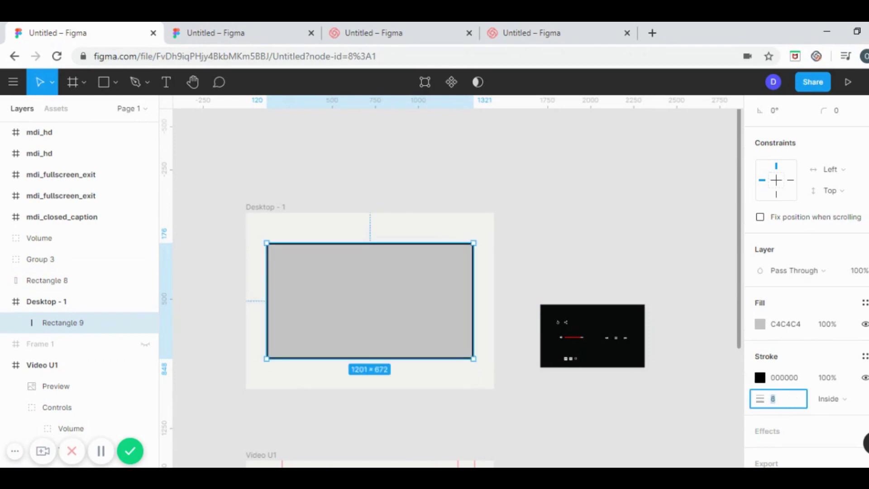
Round the large rectangle's corners with a radius of 53.
scroll(805, 283, "up", 3)
left_click(841, 212)
type("53")
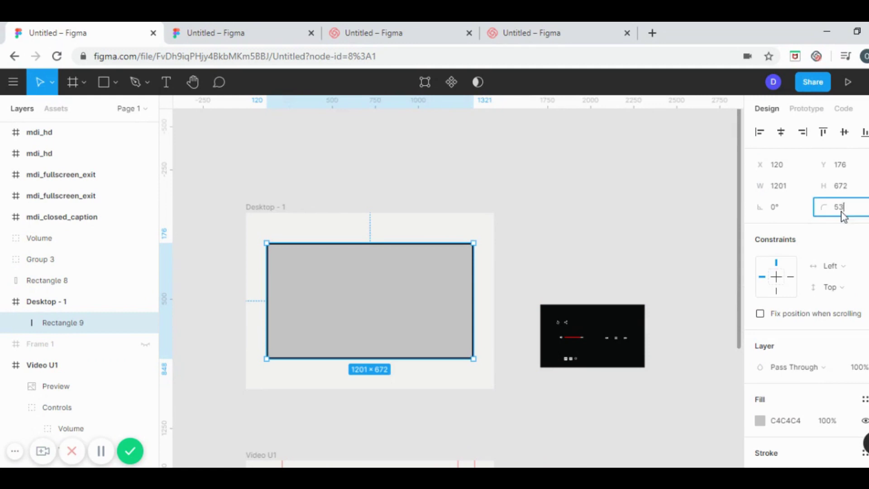
key("Return")
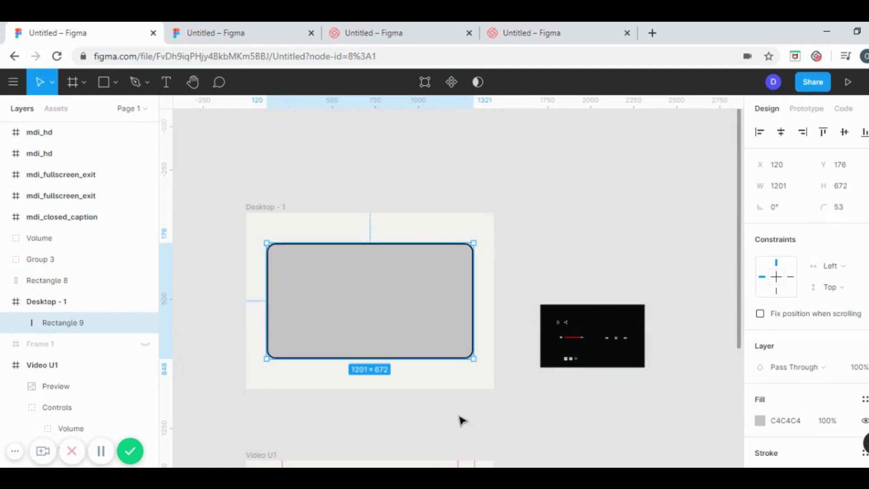
left_click(460, 420)
Remove the grey fill from the rounded rectangle, leaving only its black outline.
left_click(412, 304)
left_click(866, 420)
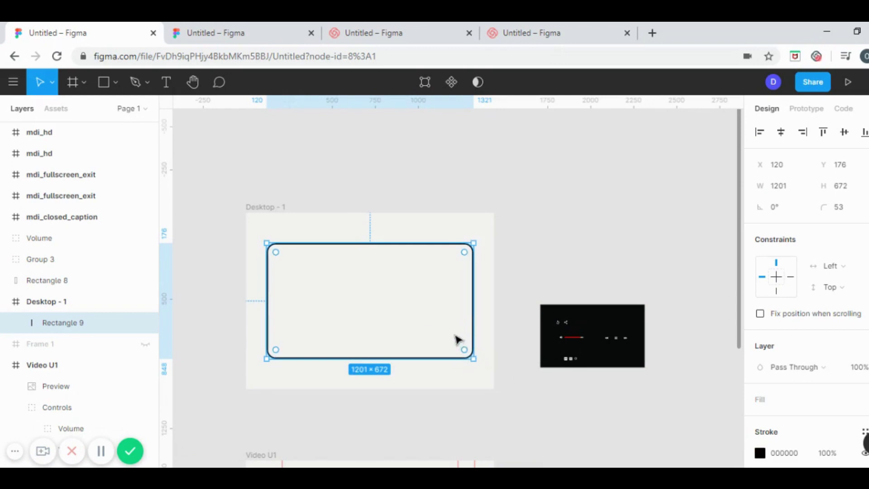
left_click(547, 270)
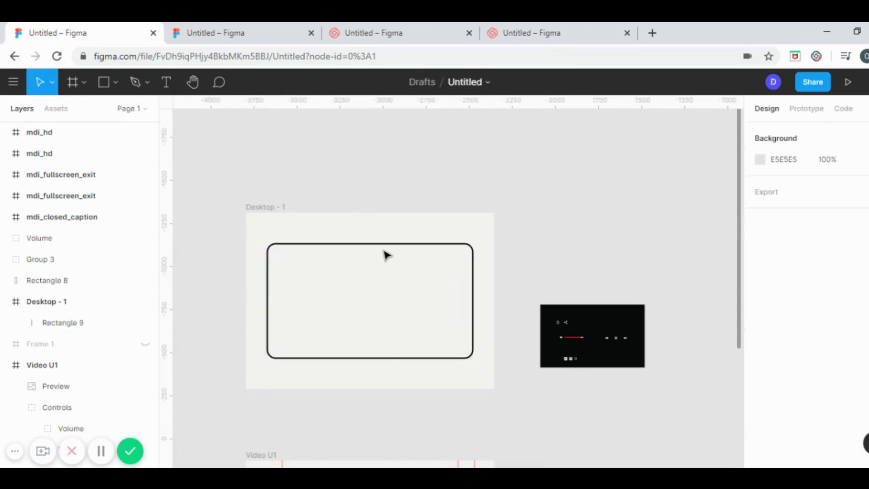
Draw a second rectangle inside the rounded outline, resize it to about 979 × 518 and centre it.
left_click(103, 86)
left_click_drag(287, 261, 344, 330)
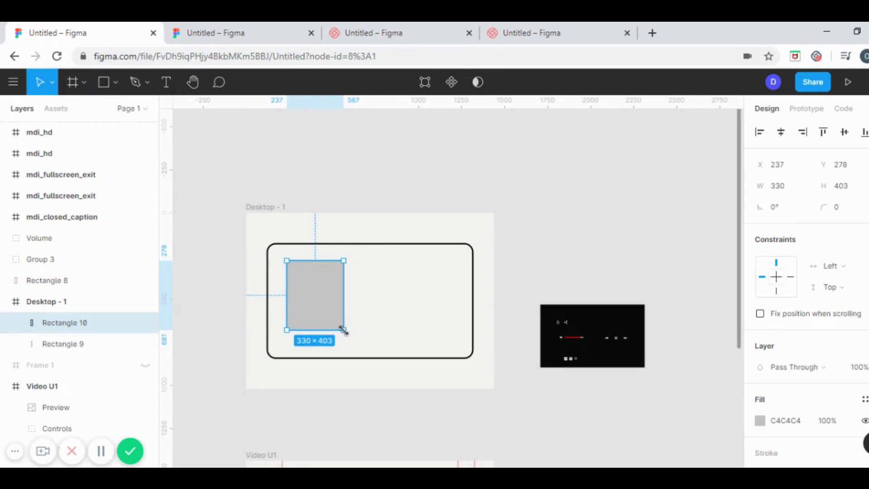
key("Return")
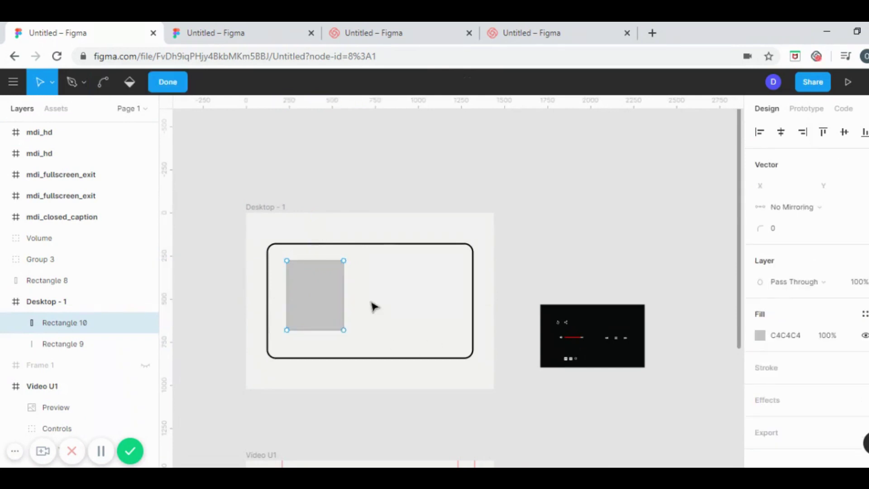
key("Escape")
left_click_drag(343, 320, 433, 341)
left_click_drag(411, 310, 415, 312)
left_click_drag(387, 258, 387, 254)
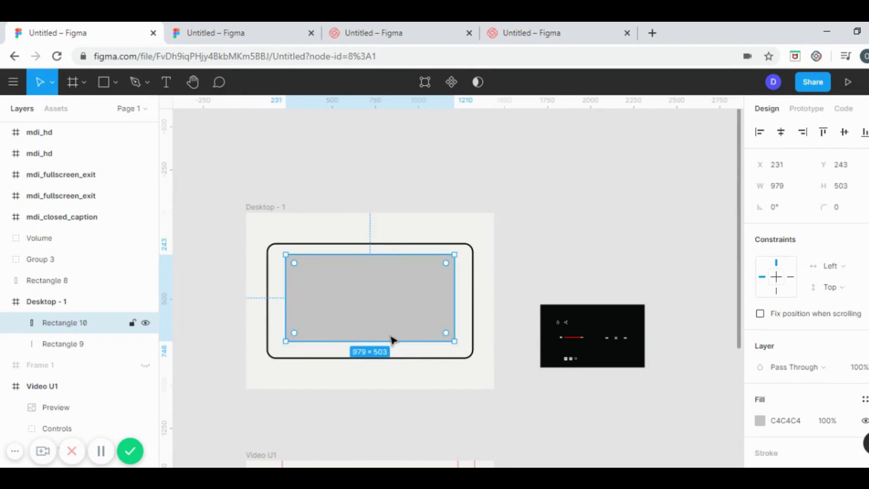
left_click_drag(388, 344, 380, 324)
left_click(519, 235)
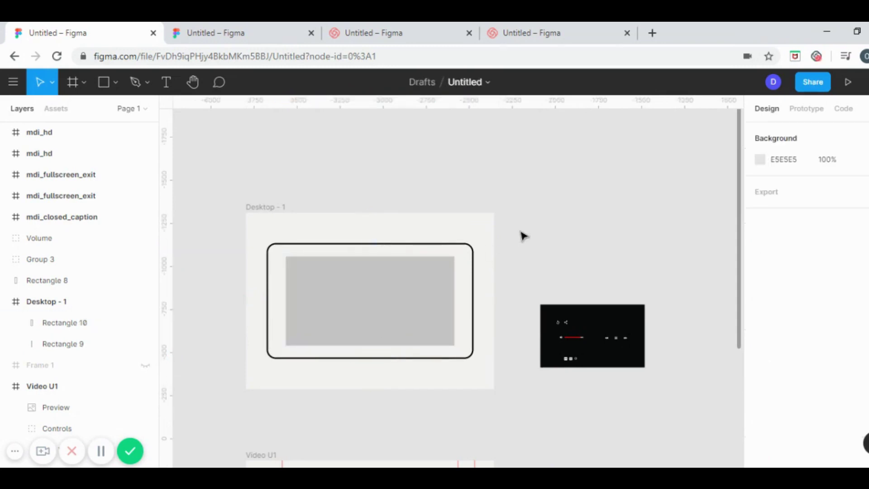
Place the hypebeast Spider-Man image from the spiderman folder into the inner grey rectangle as its fill.
left_click(417, 324)
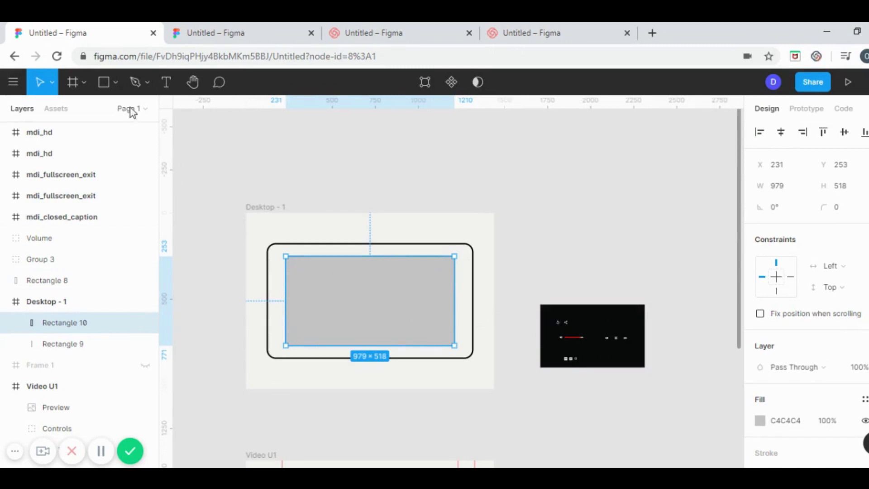
left_click(111, 79)
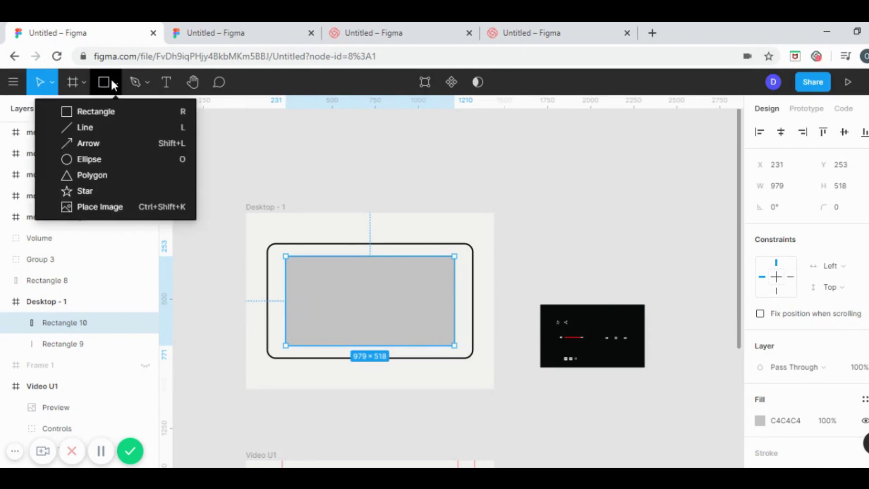
left_click(103, 207)
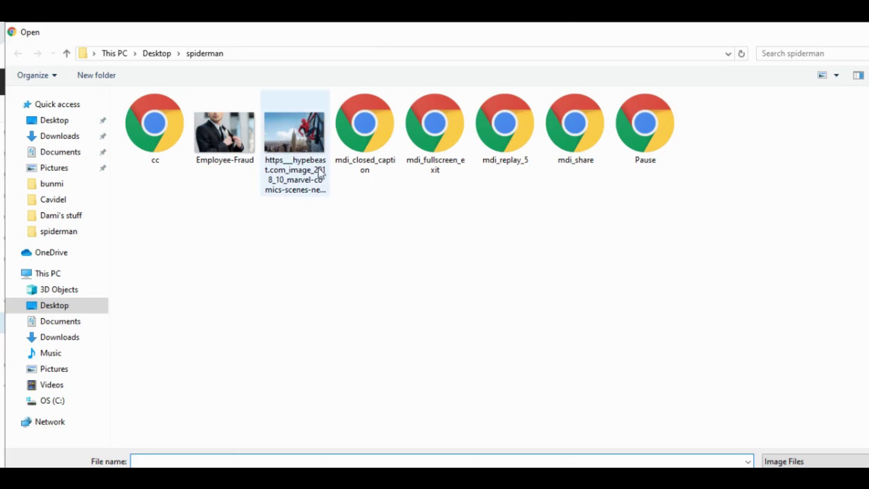
left_click(312, 156)
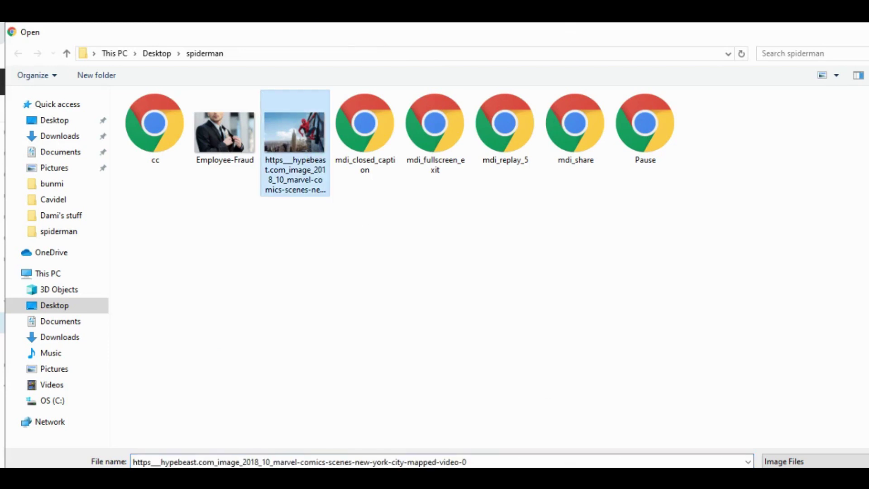
key("Return")
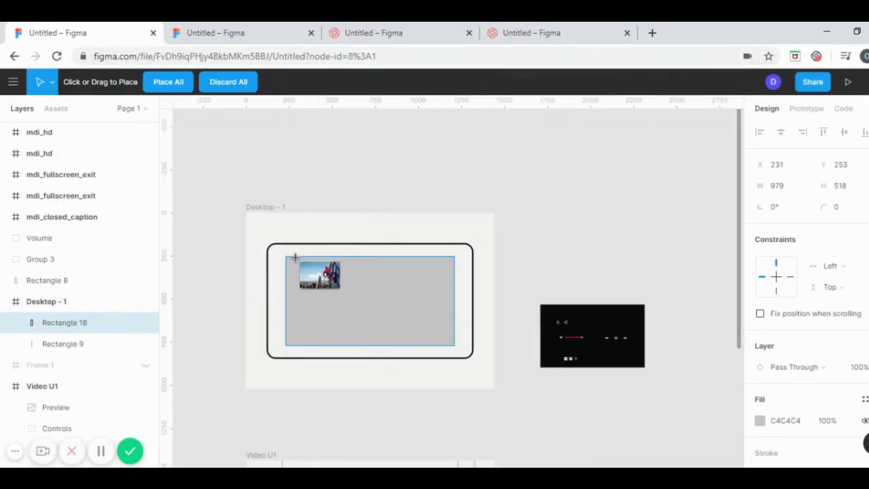
left_click(295, 260)
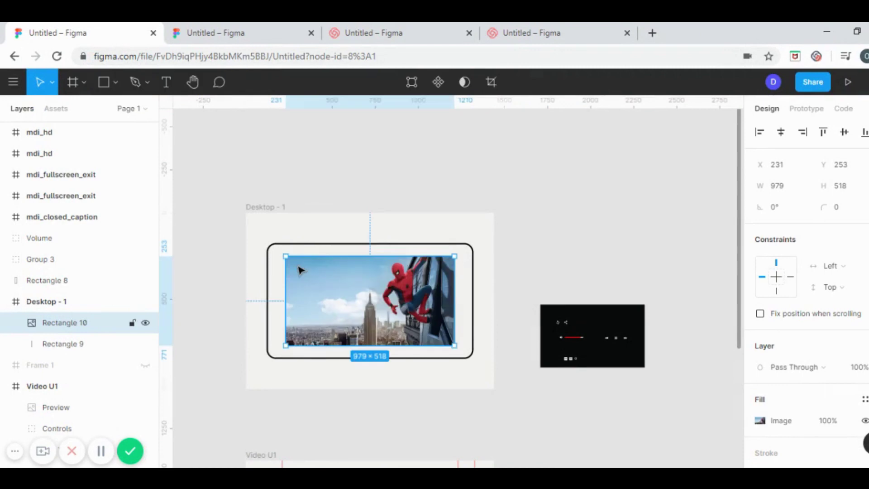
left_click(529, 255)
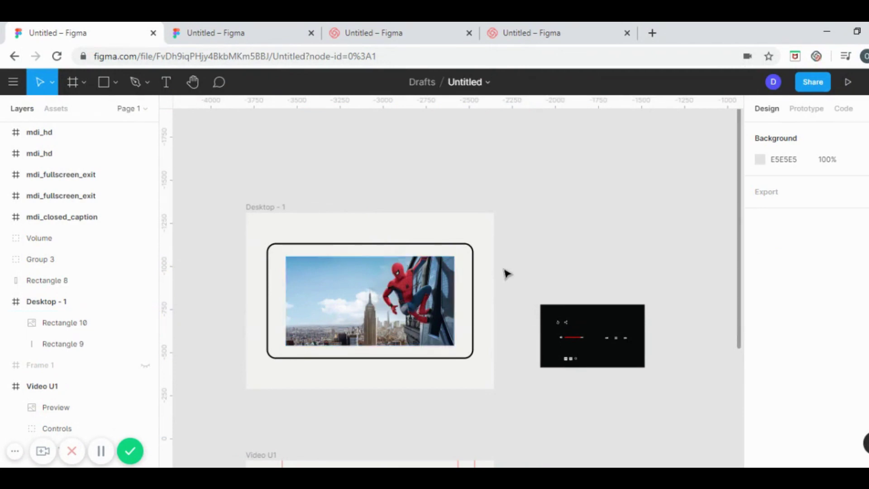
Draw a grey rectangle about 980 × 518 that fully covers the Spider-Man image.
left_click(384, 315)
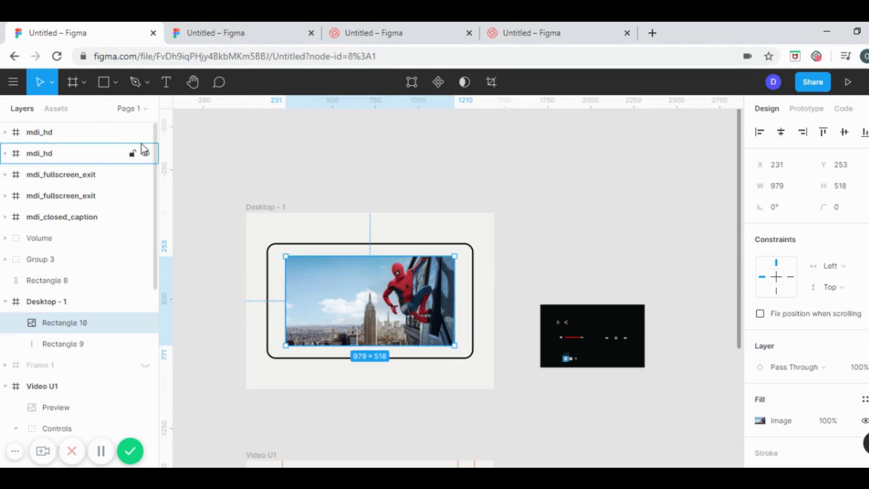
left_click(106, 83)
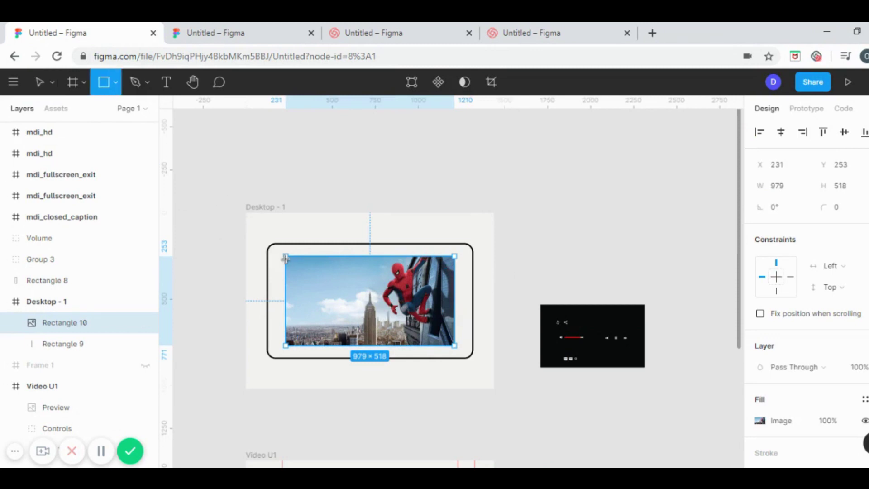
mouse_move(285, 258)
left_mouse_down()
mouse_move(308, 315)
mouse_move(367, 339)
mouse_move(413, 345)
mouse_move(455, 317)
left_mouse_up()
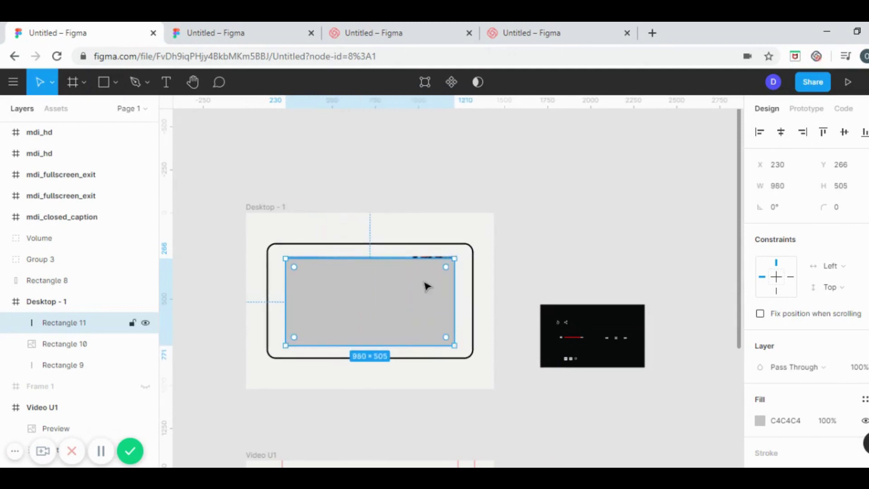
left_click_drag(414, 257, 413, 257)
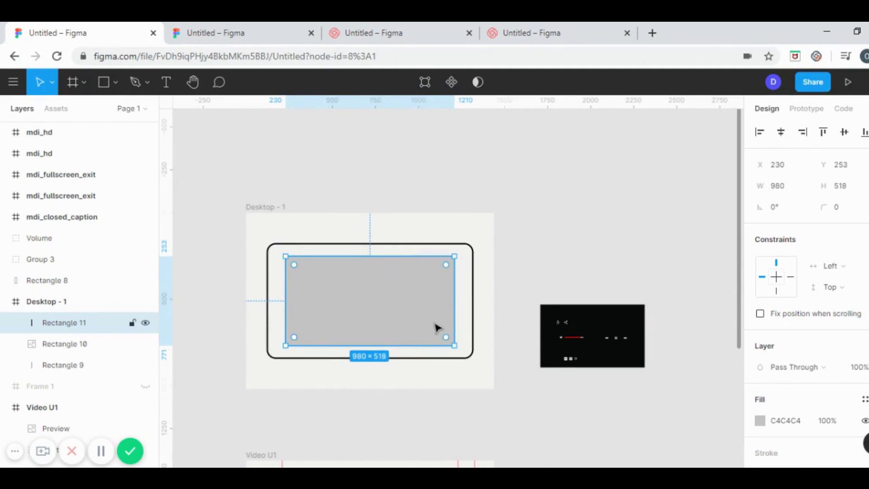
Lower the grey cover rectangle's fill opacity to about 62% so it overlays the image.
left_click(824, 422)
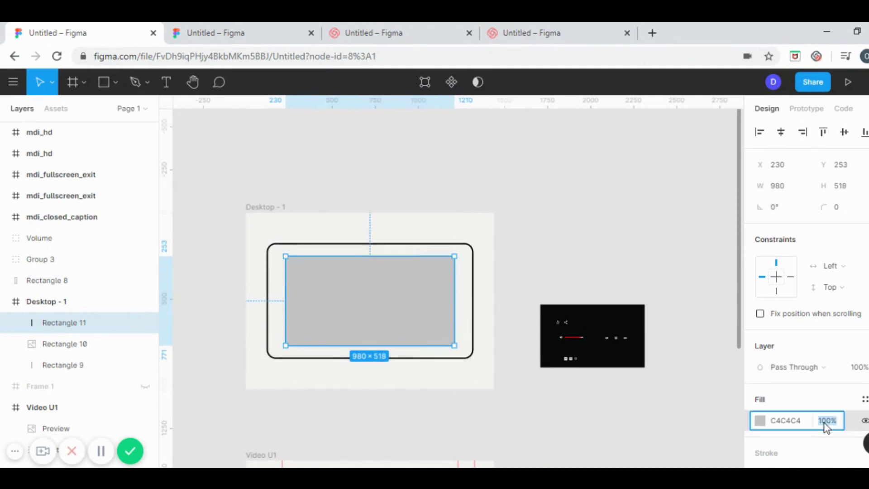
key("Down")
key("Down")
key("Down")
key("Down")
key("Down")
key("Down")
key("Down")
key("Down")
key("Down")
key("Down")
key("Down")
key("Down")
key("Down")
key("Down")
key("Down")
key("Down")
key("Down")
key("Down")
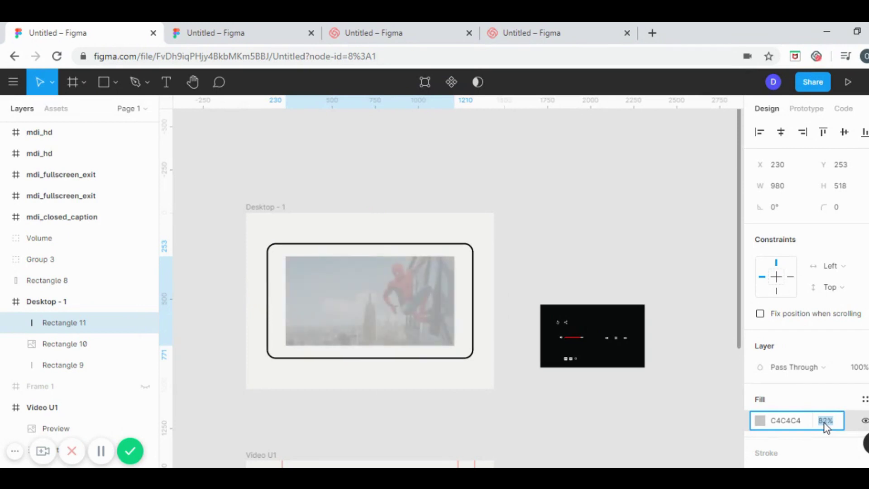
key("Down")
key("Down")
key("Down")
key("Down")
key("Down")
key("Down")
key("Down")
key("Down")
key("Down")
key("Down")
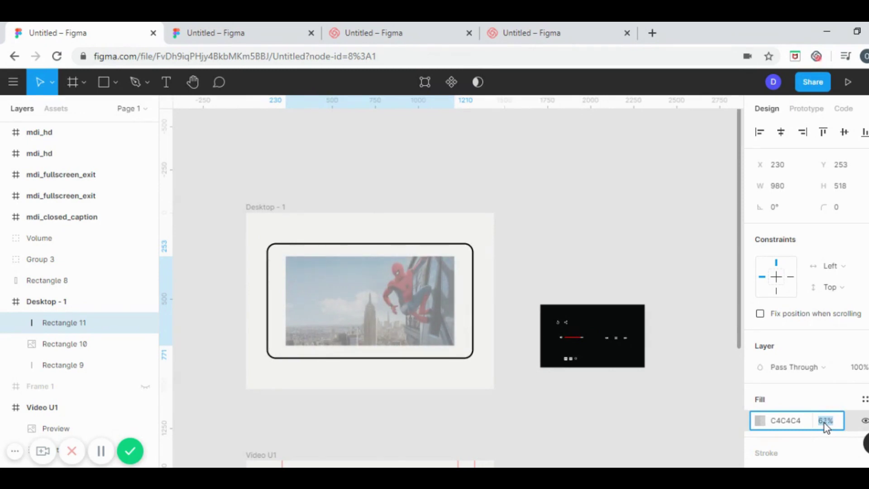
left_click(421, 395)
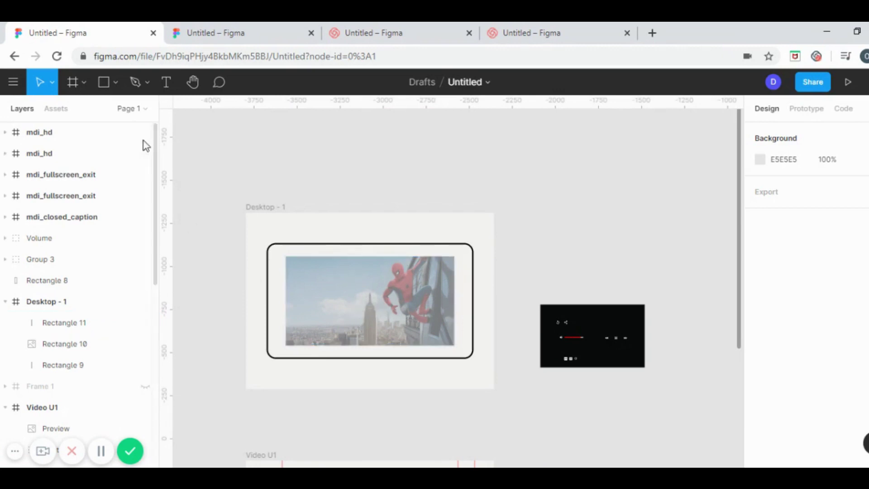
Place the Pause SVG from the spiderman folder on the overlay and centre it over the Spider-Man image.
left_click(116, 83)
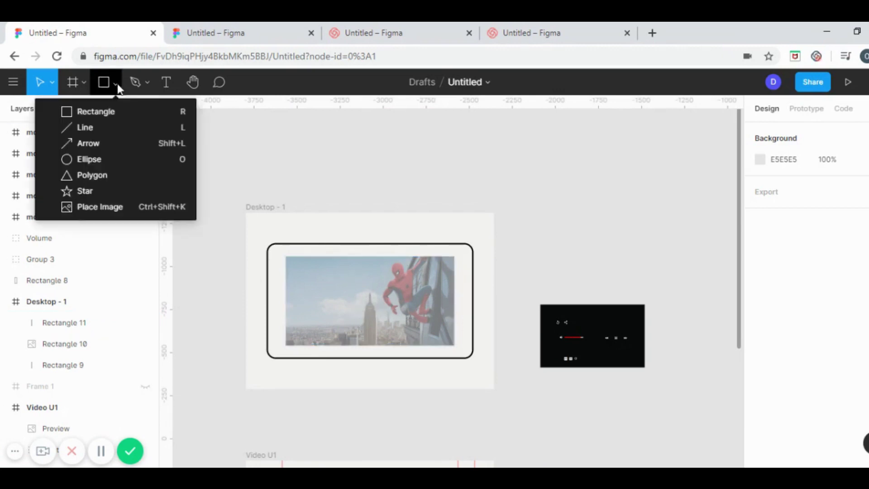
left_click(118, 206)
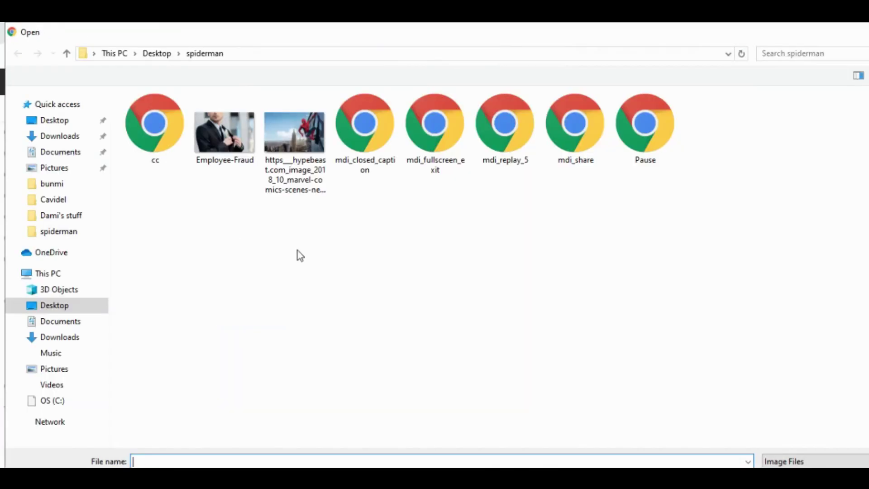
left_click(640, 150)
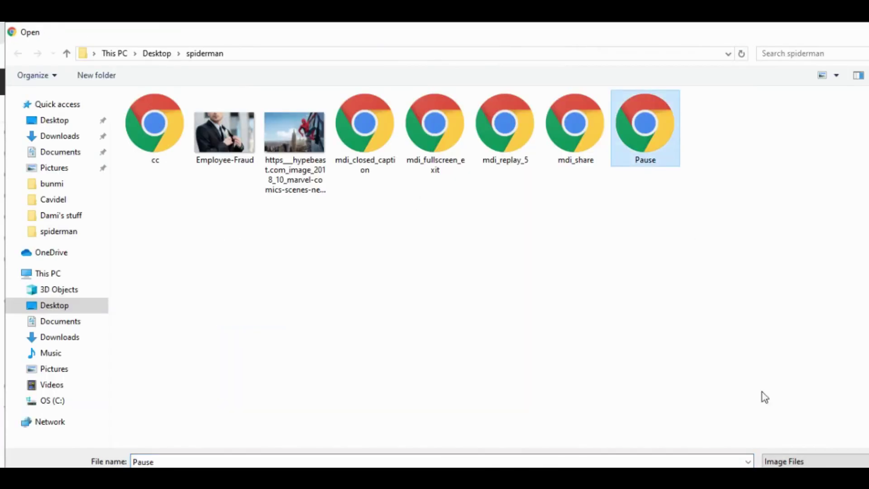
key("Return")
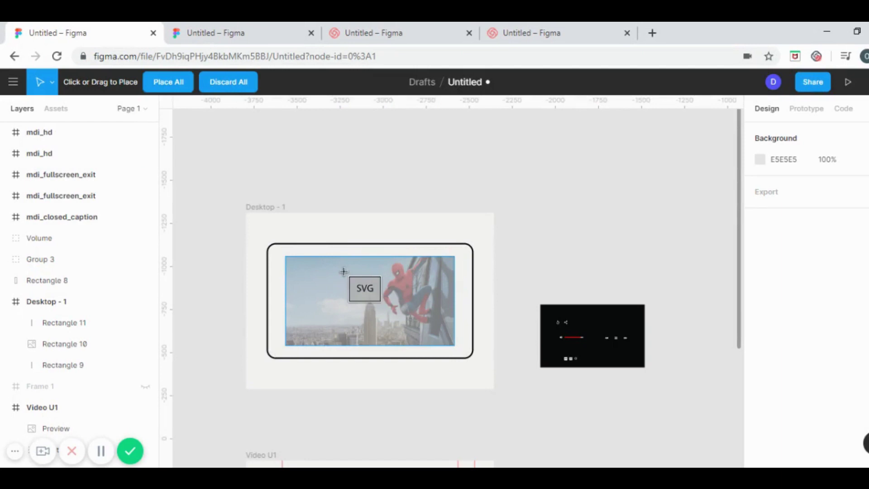
left_click(349, 278)
mouse_move(378, 315)
left_mouse_down()
mouse_move(390, 314)
mouse_move(380, 310)
left_mouse_up()
left_click(433, 411)
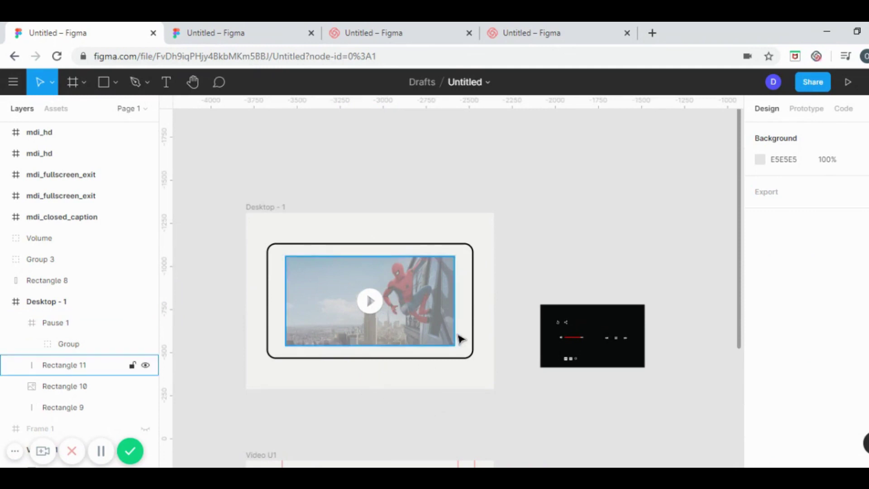
Draw a rectangle about 980 × 90 across the full width of the Spider-Man image's bottom edge.
left_click(105, 82)
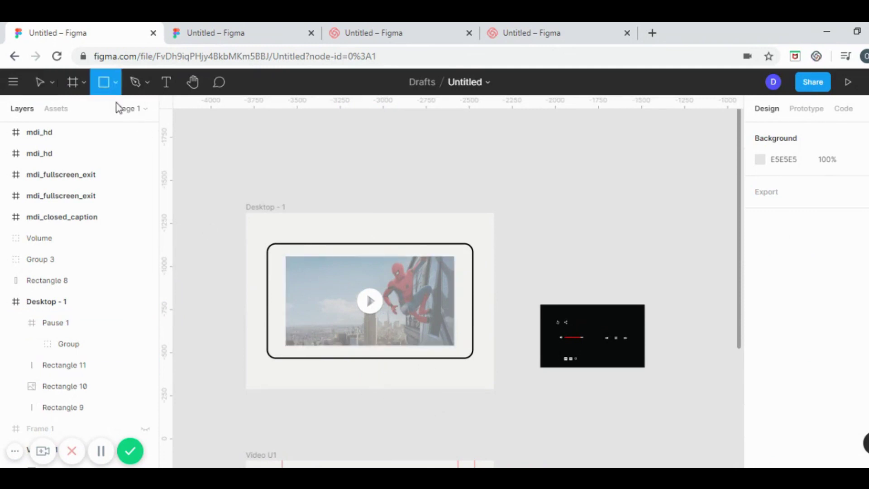
mouse_move(287, 331)
left_mouse_down()
mouse_move(295, 346)
mouse_move(327, 346)
mouse_move(454, 330)
left_mouse_up()
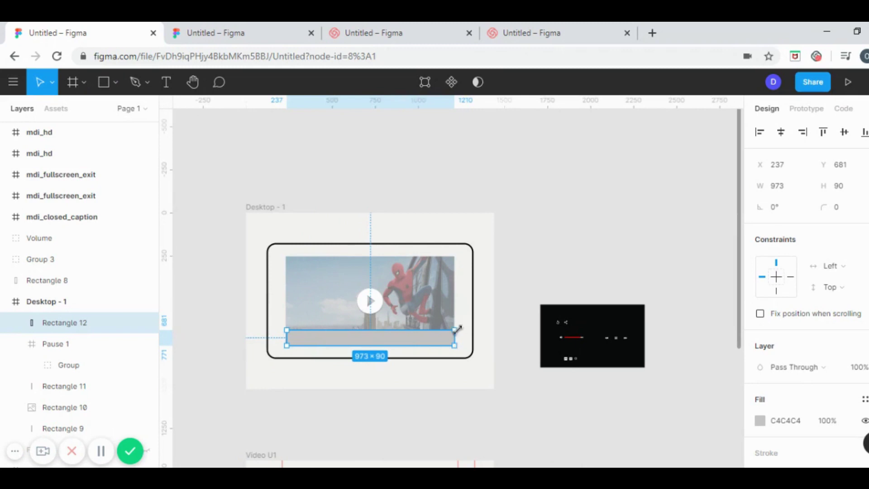
left_click(460, 401)
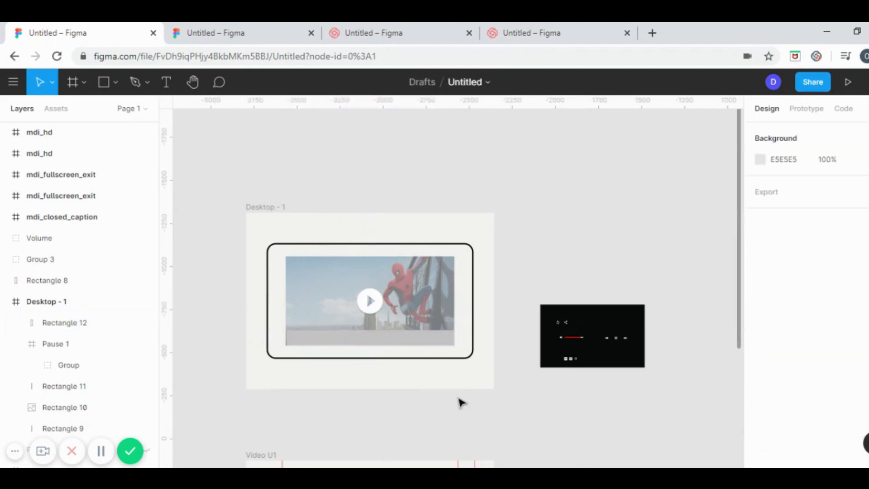
left_click(345, 337)
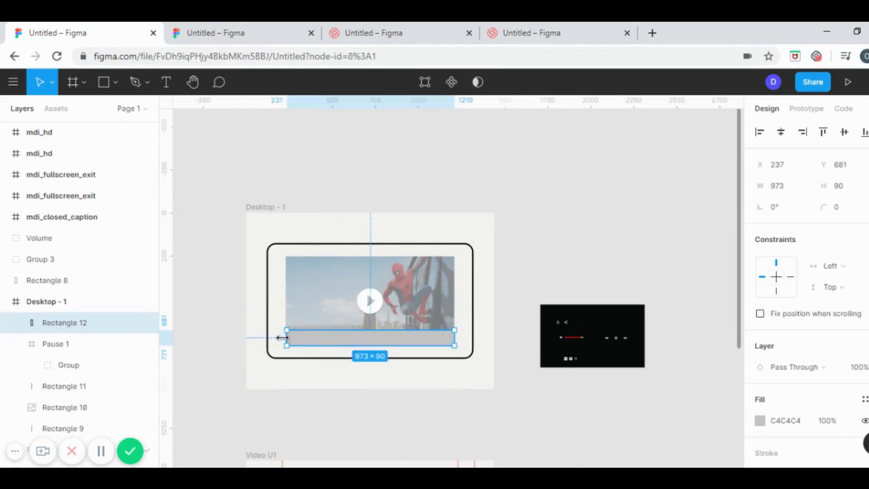
left_click_drag(282, 337, 280, 337)
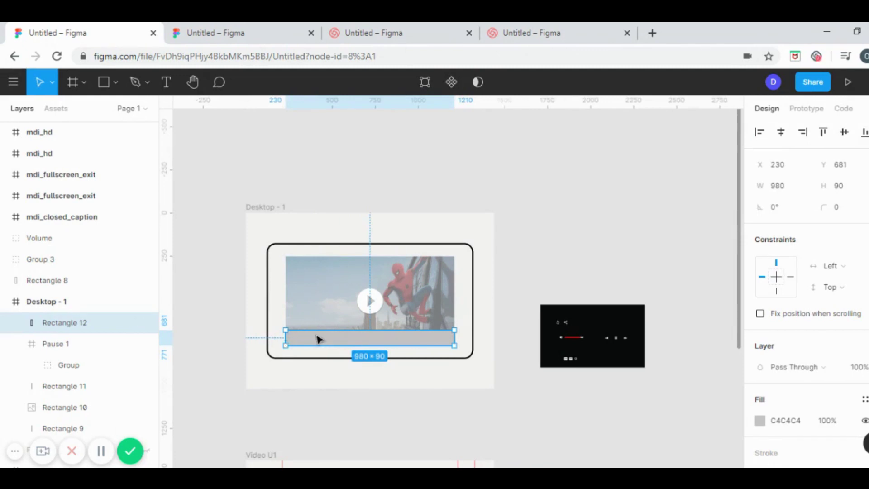
Fill the bottom control bar rectangle with black (000000).
left_click(760, 421)
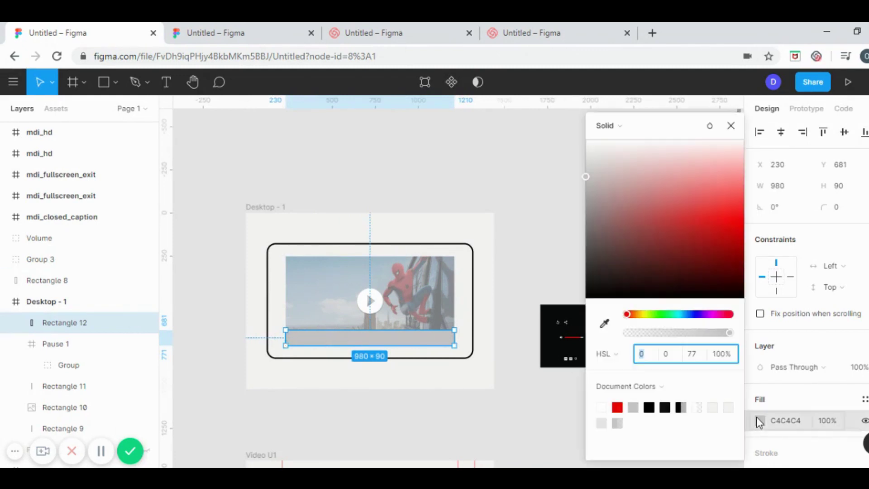
left_click(650, 407)
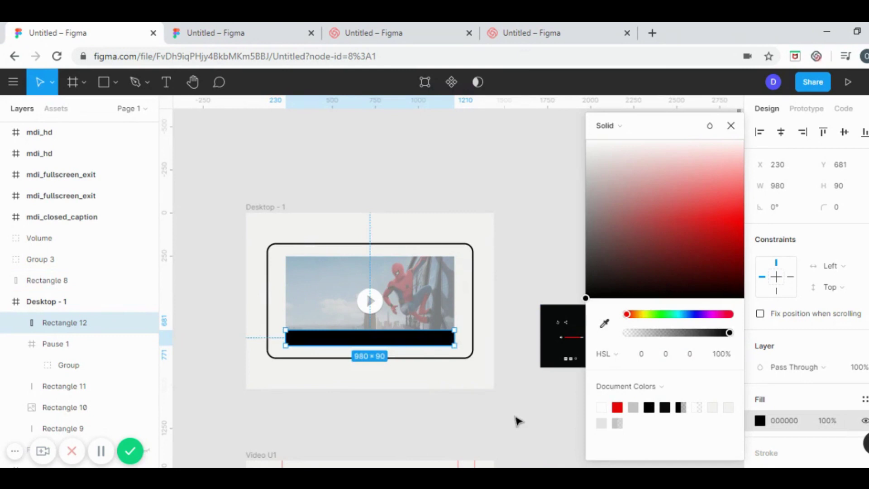
left_click(518, 421)
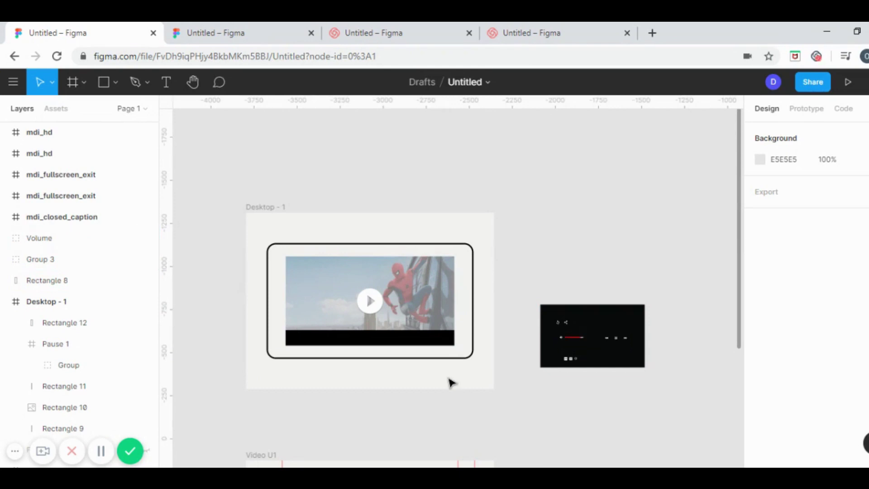
Add a vertical guide just inside the image's left edge and place the text "10:50 / 59:00" on the black bar starting at it.
left_click_drag(169, 326, 284, 312)
left_click_drag(288, 313, 293, 312)
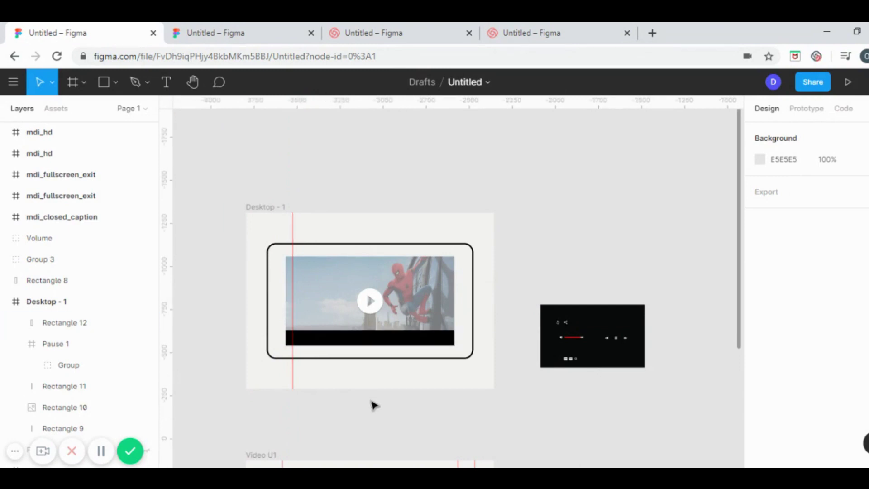
left_click(577, 339)
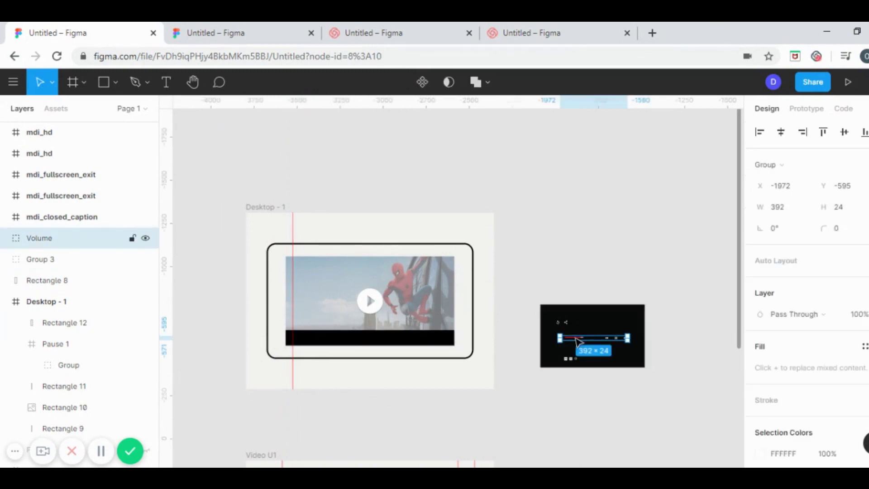
left_click(166, 83)
left_click_drag(293, 334, 321, 340)
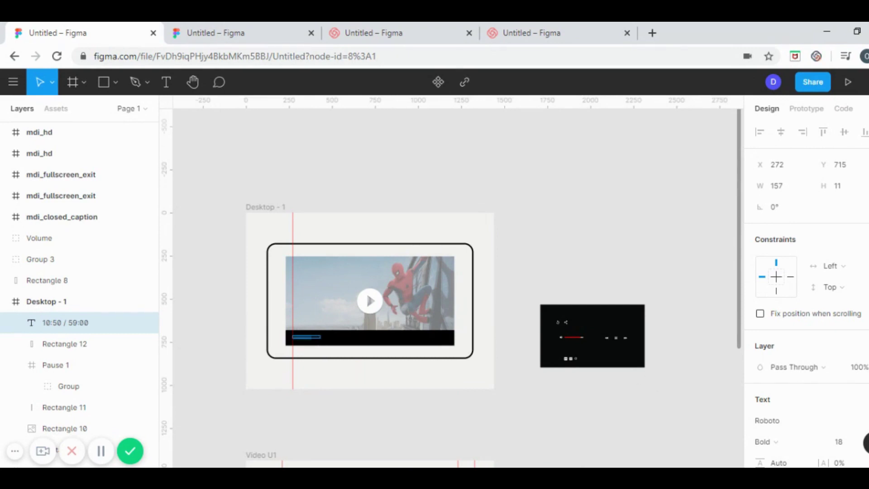
Change the time text's fill to white (FFFFFF).
scroll(815, 340, "down", 5)
left_click(759, 323)
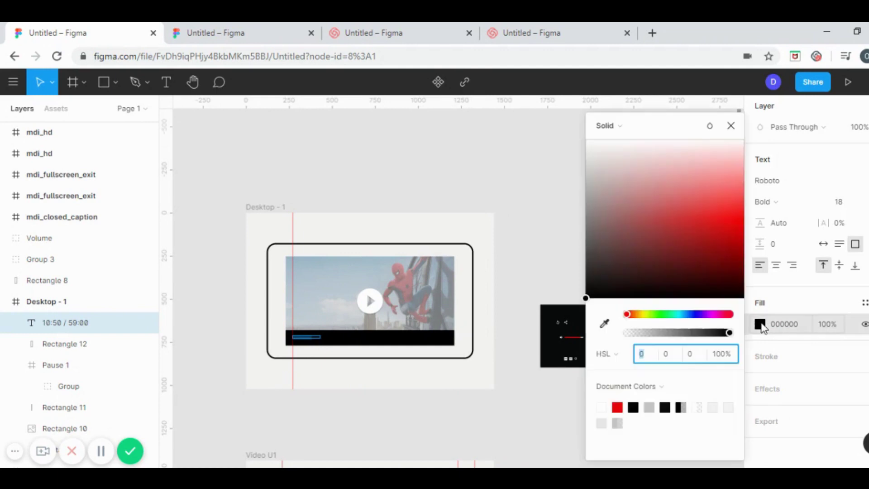
left_click(601, 408)
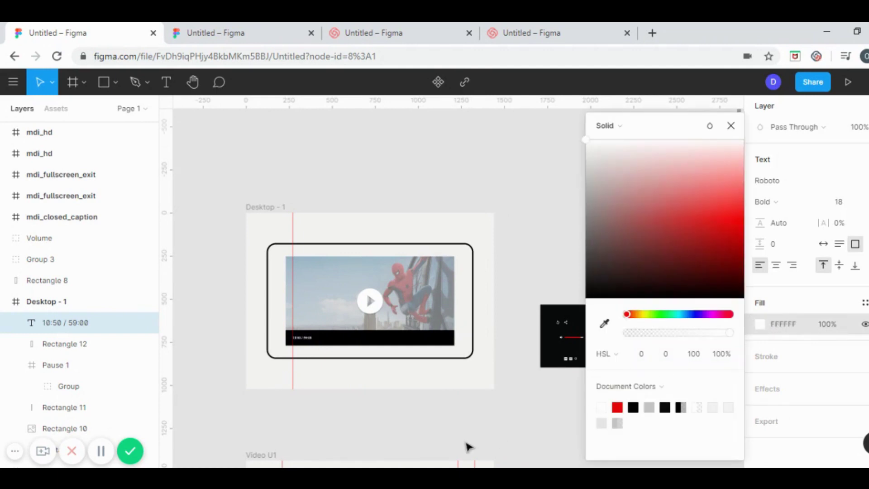
left_click(498, 407)
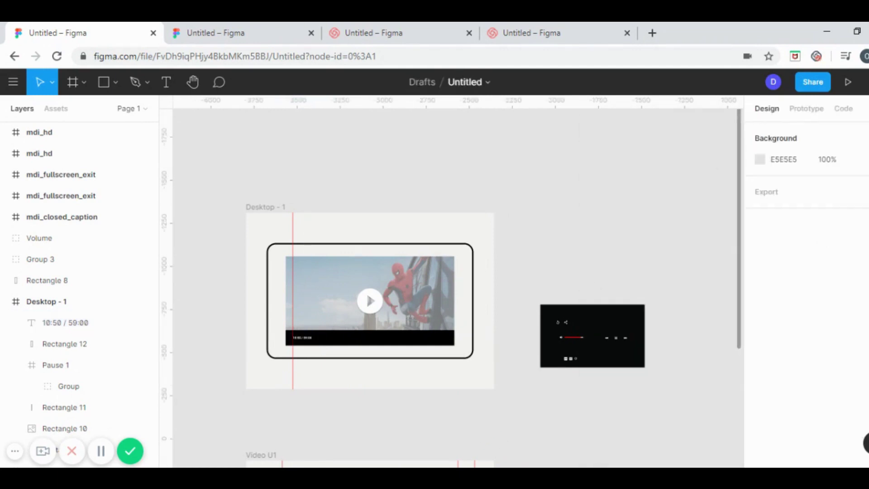
Move the Volume group with its playback controls from the black icon board onto the control bar beside the time text, at about X 434, Y 720.
left_click(862, 82)
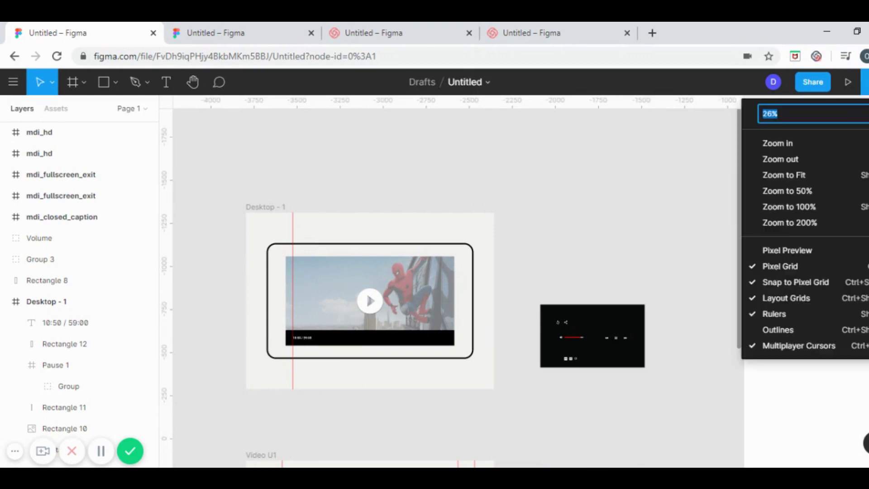
left_click(813, 196)
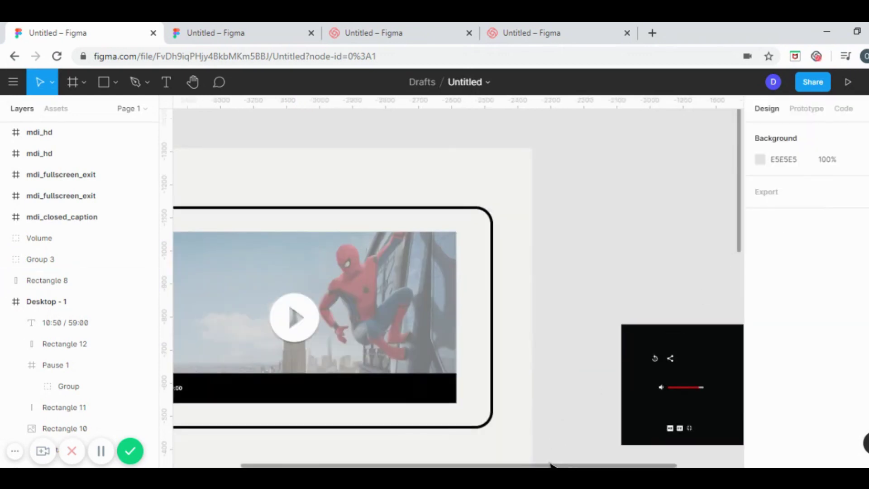
left_click_drag(549, 466, 199, 405)
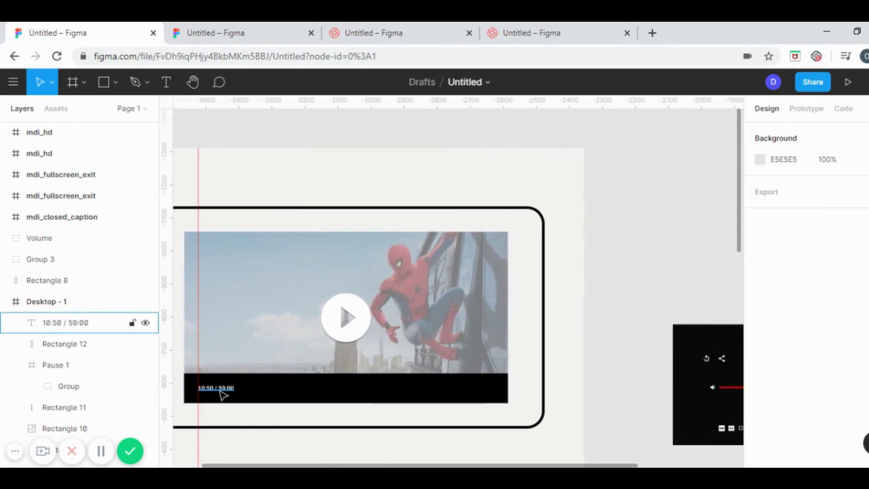
left_click(726, 392)
left_click_drag(724, 389, 282, 395)
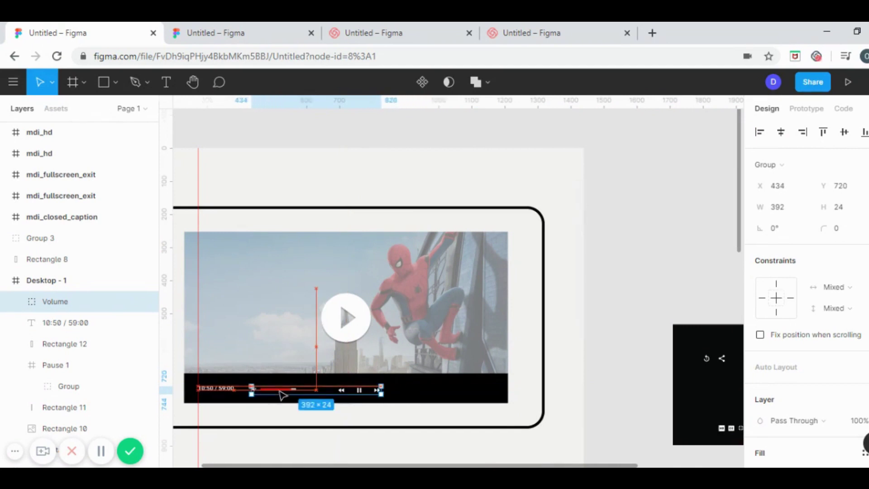
left_click(591, 343)
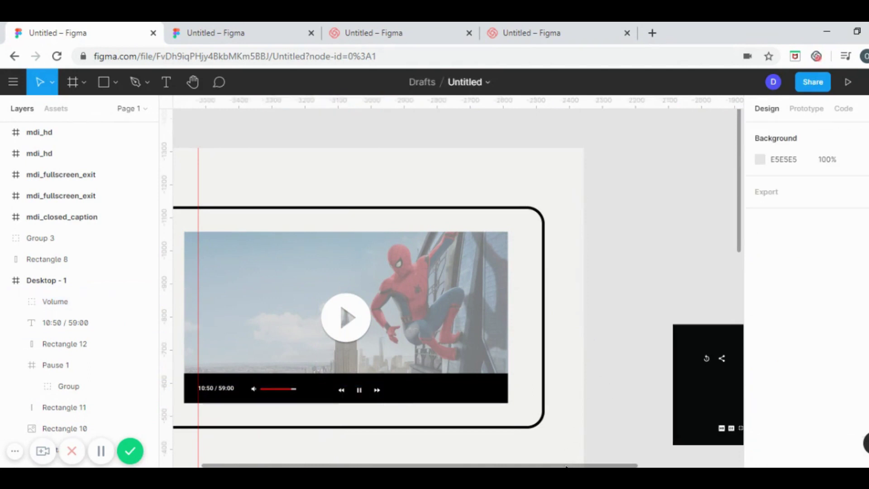
Move the closed caption, HD and fullscreen exit icons together from the icon board to the right end of the control bar.
left_click_drag(573, 467, 607, 465)
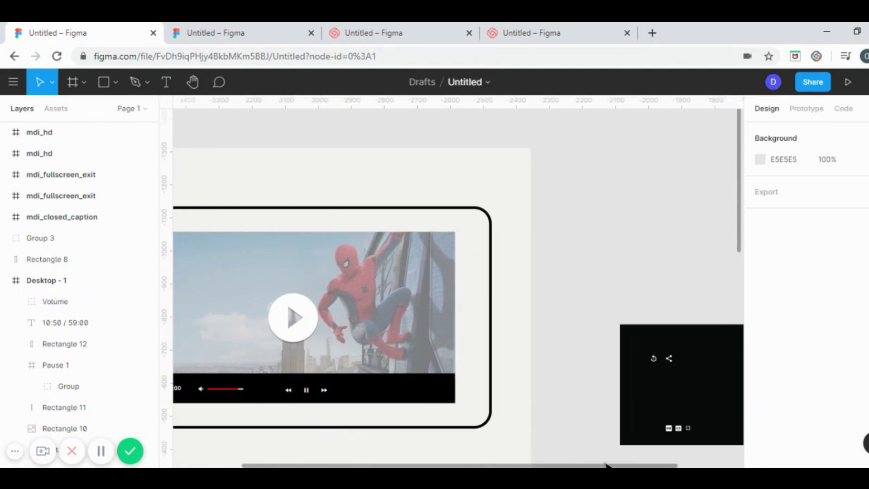
left_click(671, 433)
left_click(678, 428, "shift")
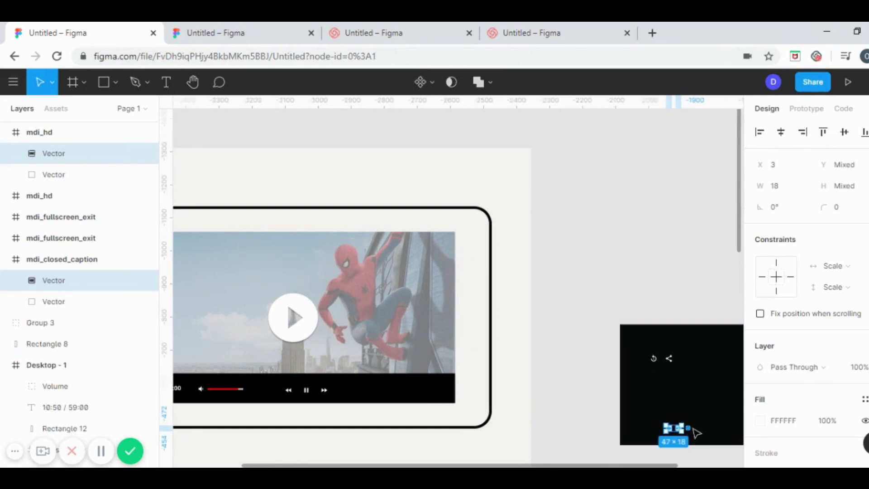
left_click(687, 428, "shift")
left_click_drag(427, 399, 431, 394)
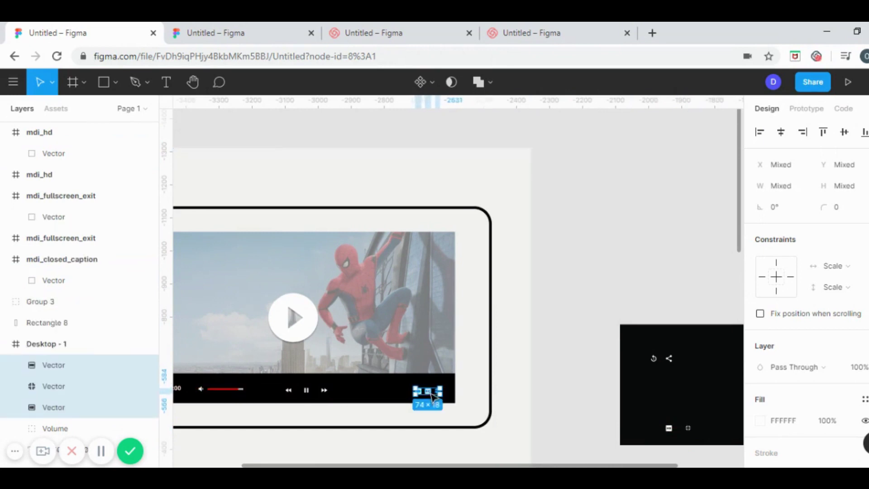
Add a vertical guide just inside the image's right edge and shift the three caption, HD and fullscreen icons right to meet it.
left_click_drag(393, 466, 217, 456)
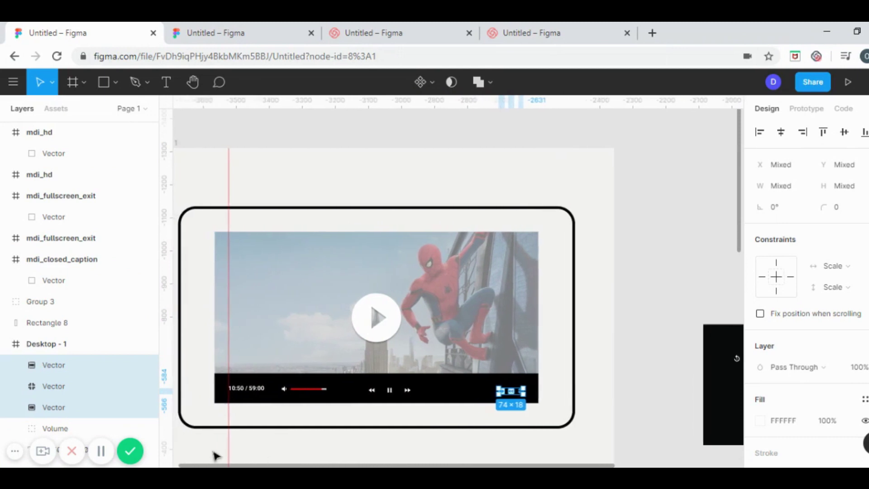
left_click_drag(169, 436, 526, 400)
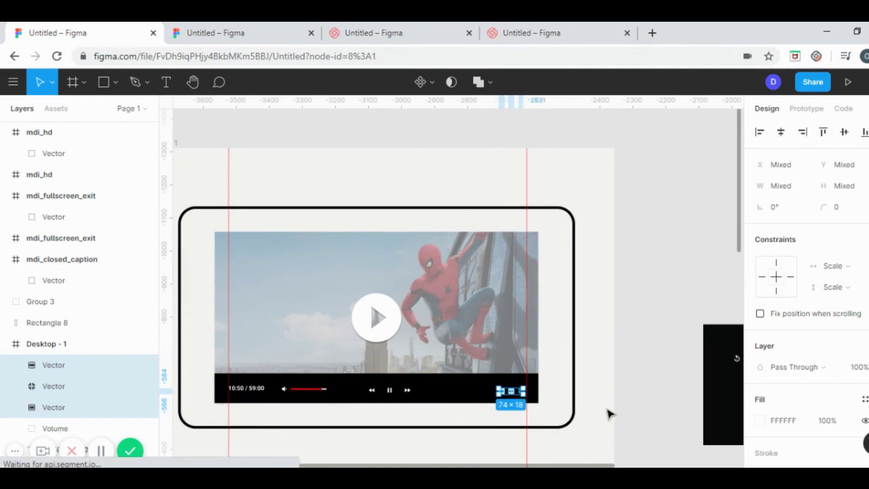
left_click(606, 412)
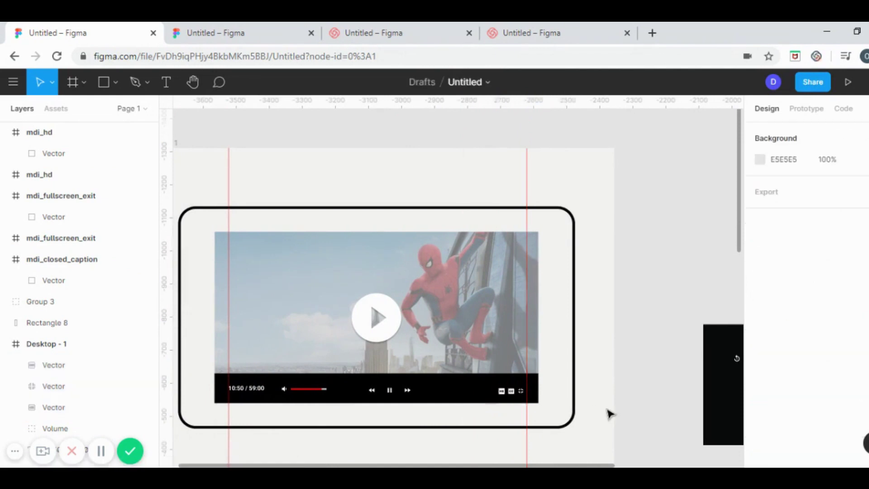
left_click(522, 395)
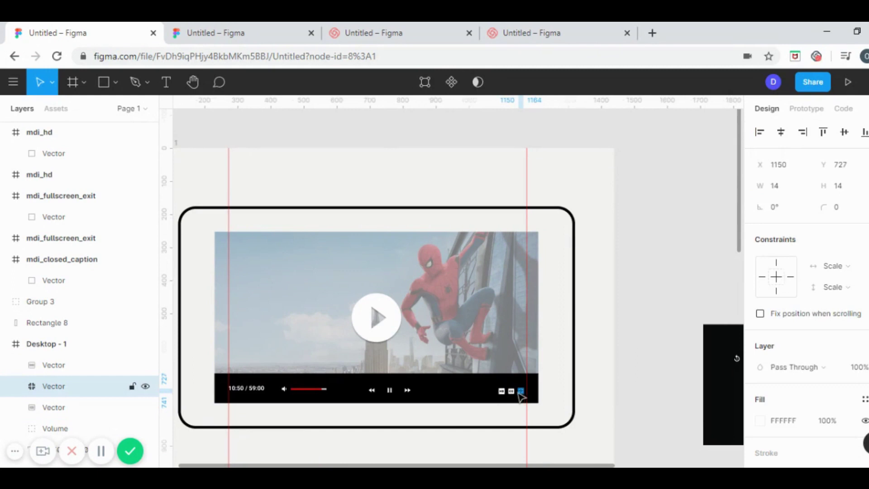
left_click(510, 394, "shift")
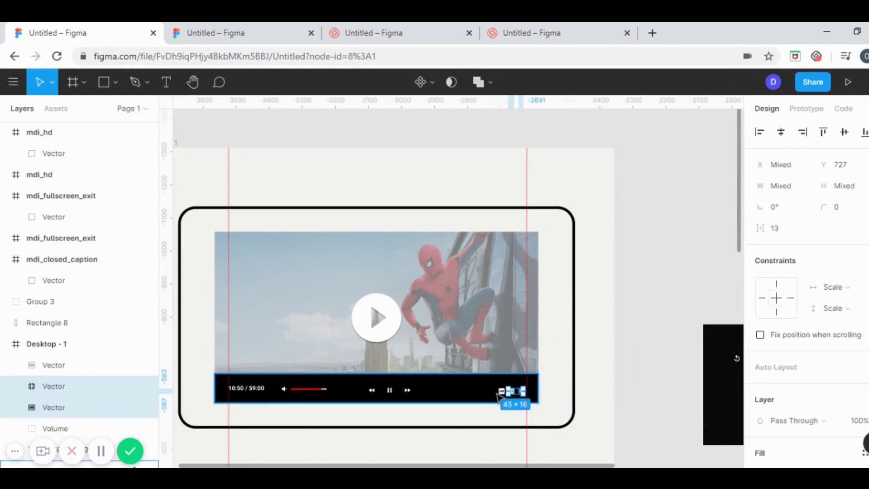
left_click(500, 391, "shift")
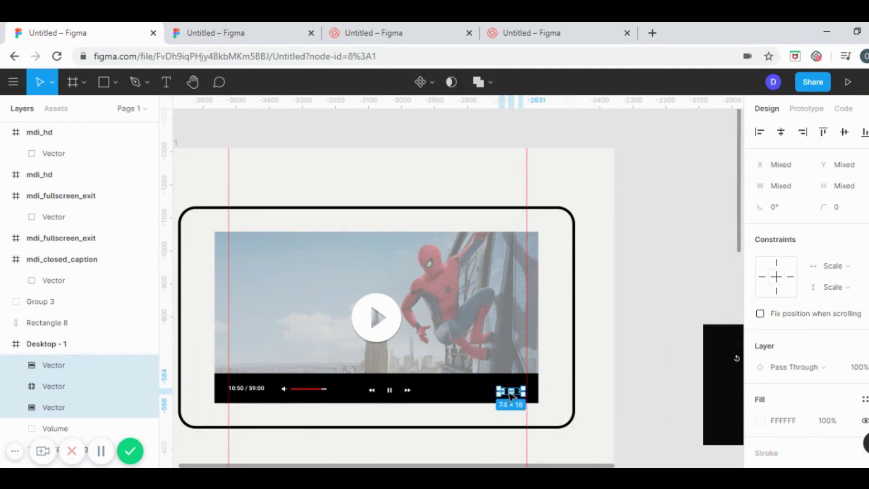
left_click(614, 408)
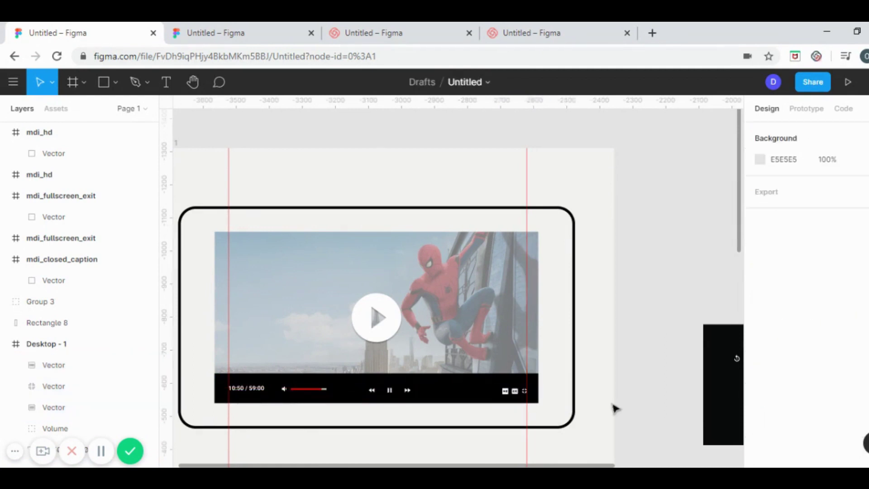
Move the replay and share icon group from the icon board to the image's upper-right corner, beside the right guide at X 1098, Y 270.
left_click_drag(552, 464, 605, 462)
left_click(660, 383)
left_click(679, 361)
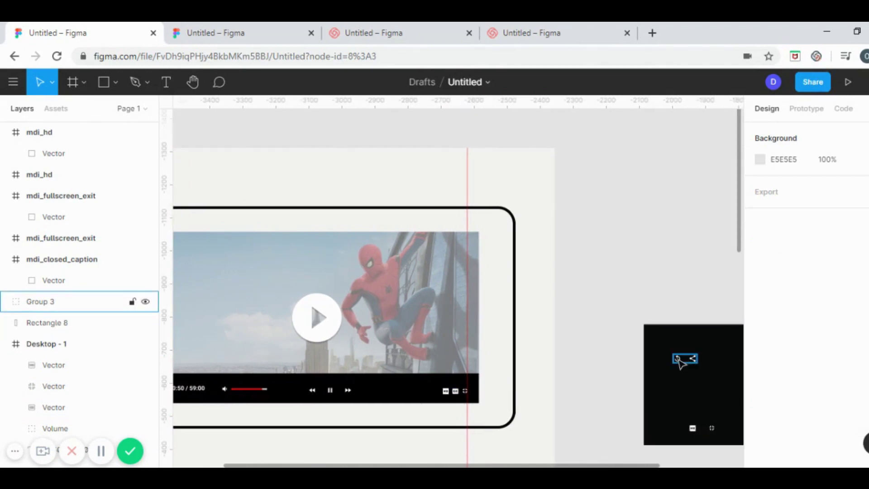
left_click_drag(684, 360, 458, 244)
Zoom the canvas to 30% and lower the replay and share icon group slightly to Y 277.
left_click(864, 81)
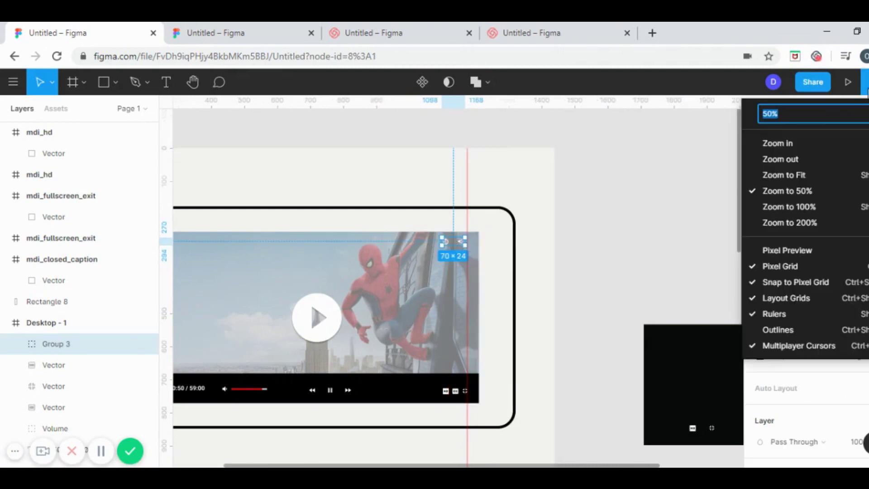
type("30")
key("Return")
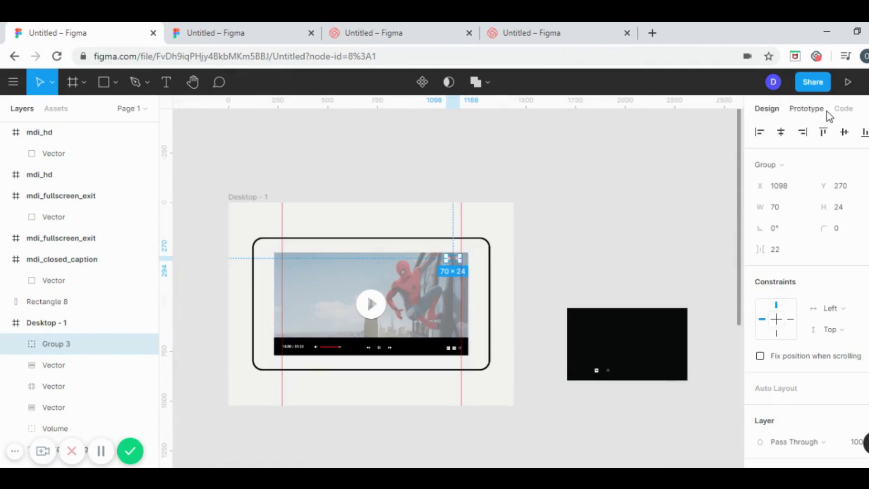
left_click(508, 423)
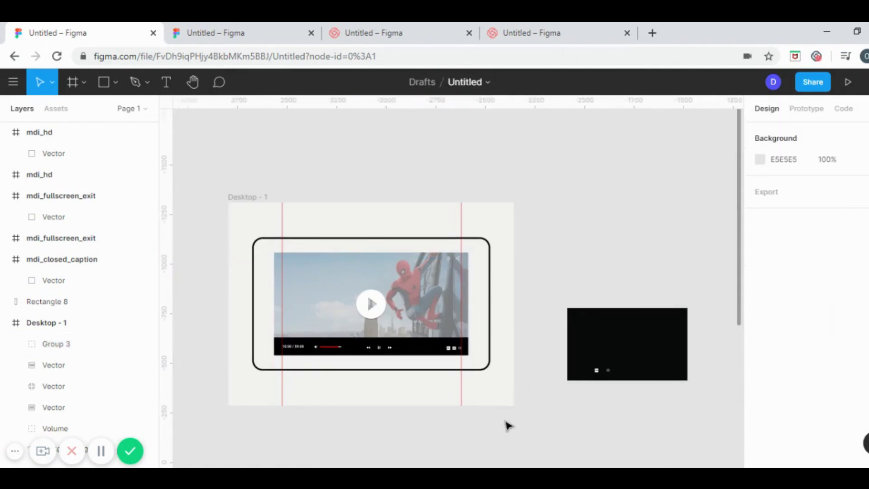
left_click(455, 262)
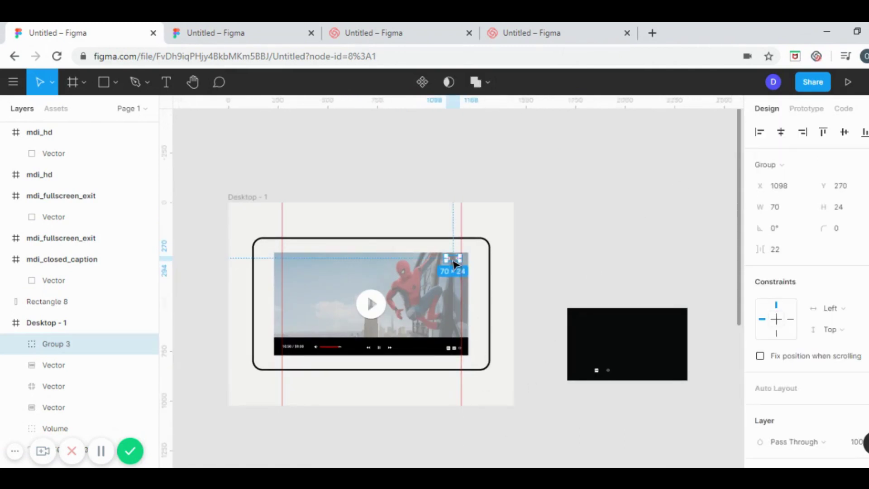
left_click_drag(454, 265, 455, 267)
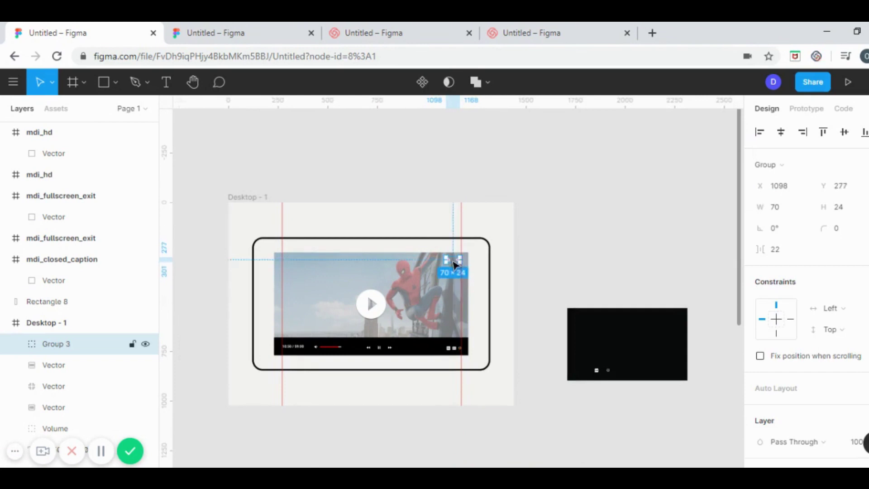
Add the text "Spiderman Movie" in the image's upper-left corner, starting at the left guide.
left_click(535, 252)
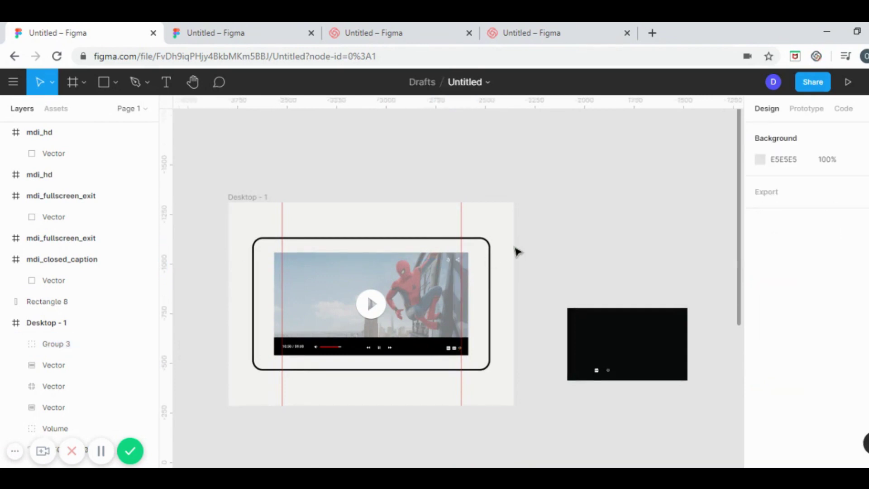
left_click(166, 86)
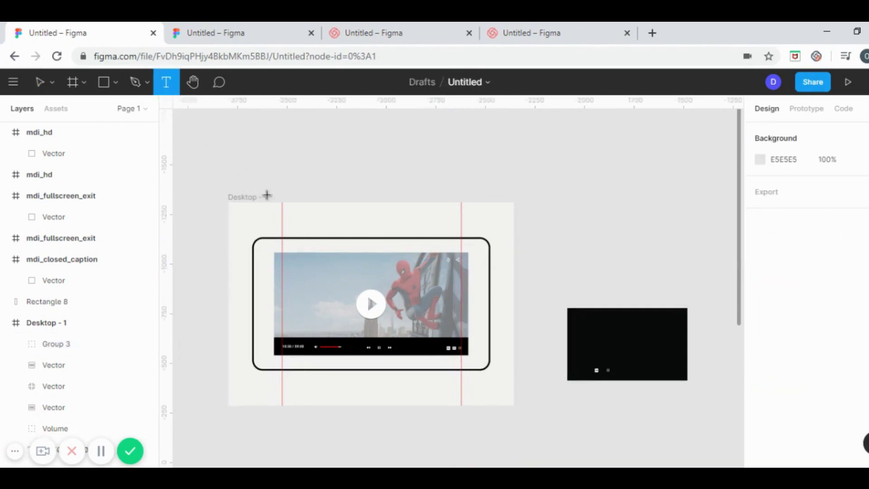
left_click_drag(283, 258, 326, 263)
type("T")
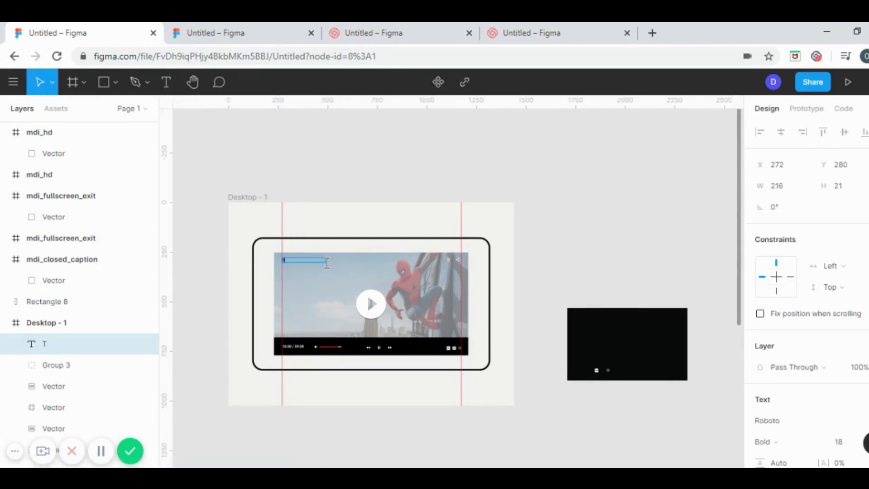
key("BackSpace")
key("BackSpace")
type("Spiderman Movie")
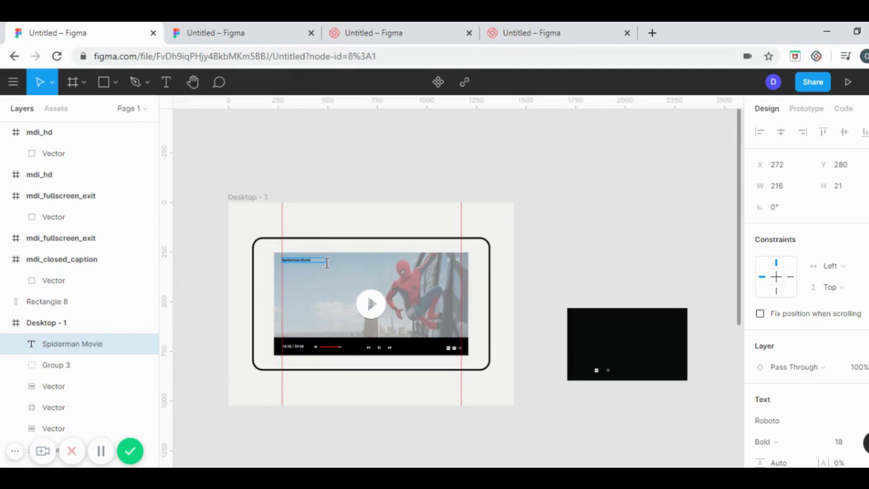
Fill the Spiderman Movie title with white FFFFFF and narrow its text box to about 162 wide.
scroll(806, 316, "down", 5)
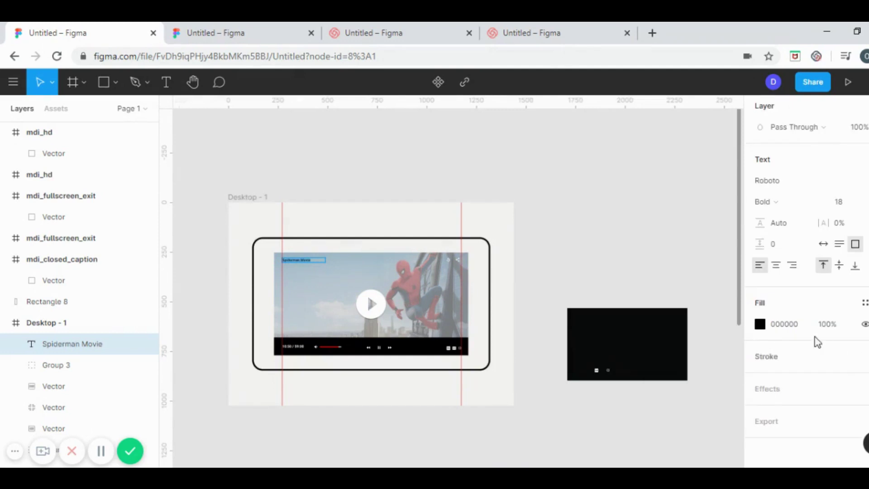
left_click(760, 324)
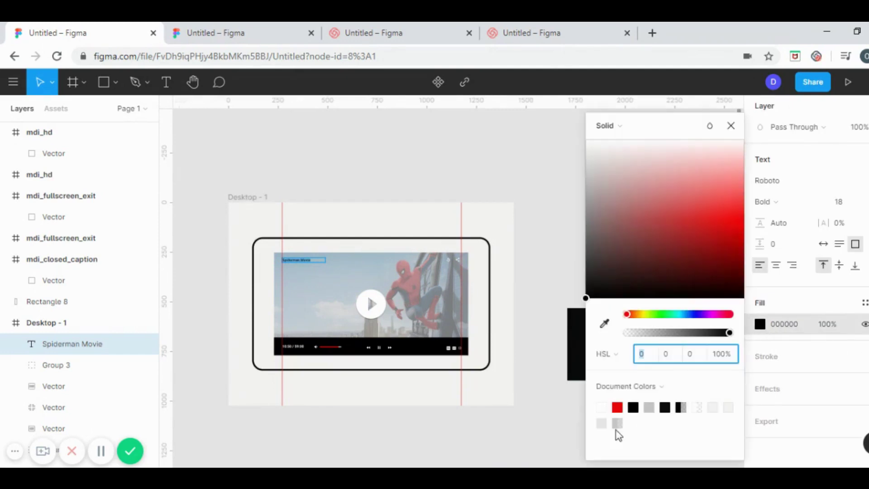
left_click(601, 408)
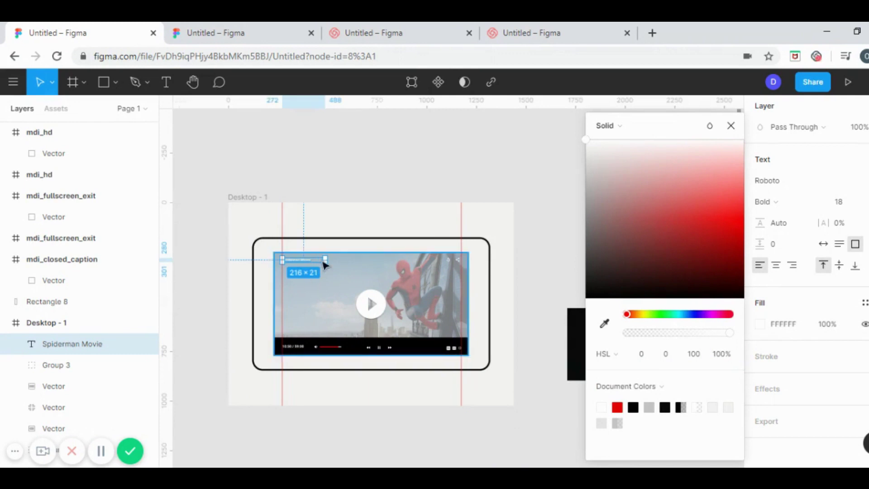
left_click_drag(328, 259, 316, 260)
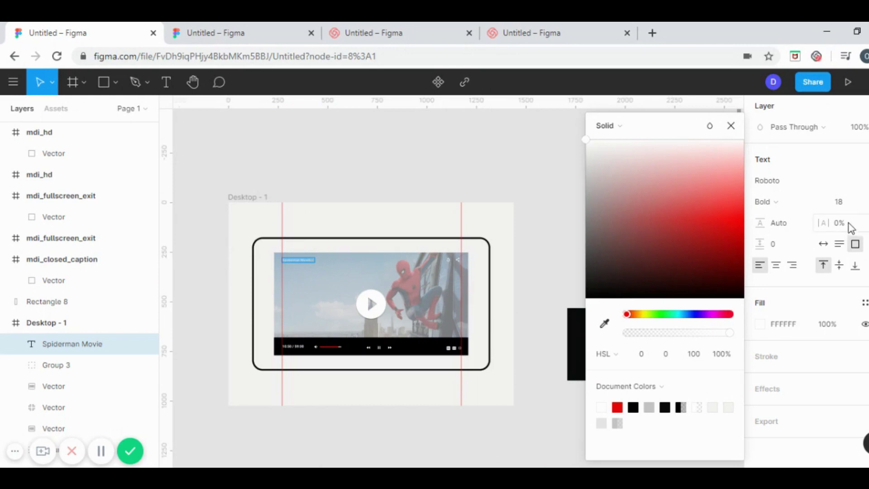
Set the Spiderman Movie title's font size to 20 and deselect it.
left_click(846, 207)
key("Up")
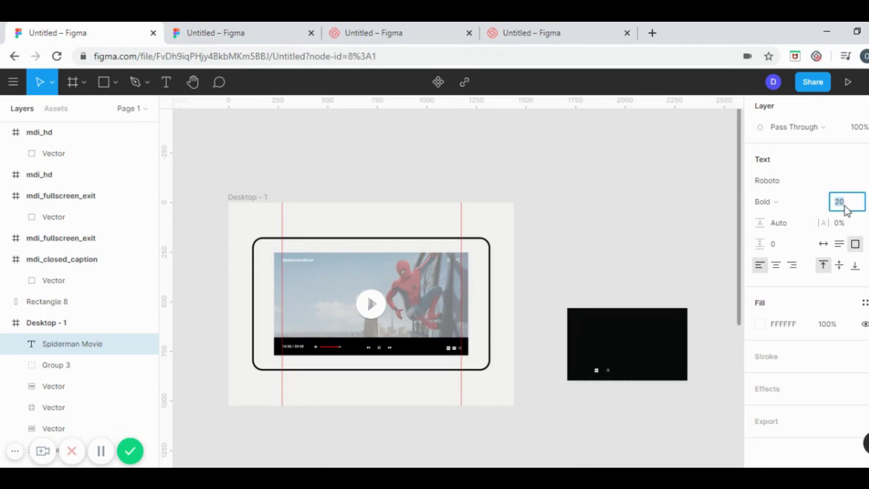
key("Up")
key("Down")
key("Return")
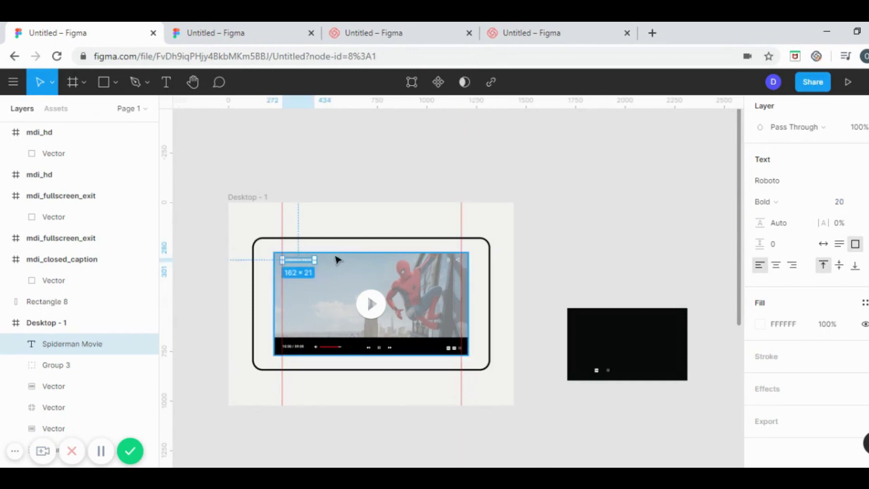
left_click(575, 219)
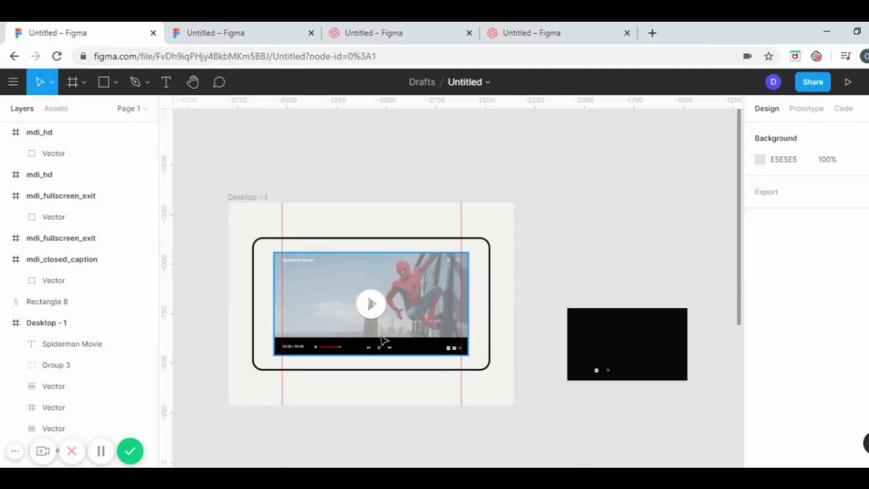
Draw a line about 410 long from the image's left edge along the control bar's upper edge, with red E50505 stroke.
left_click(116, 80)
left_click(102, 127)
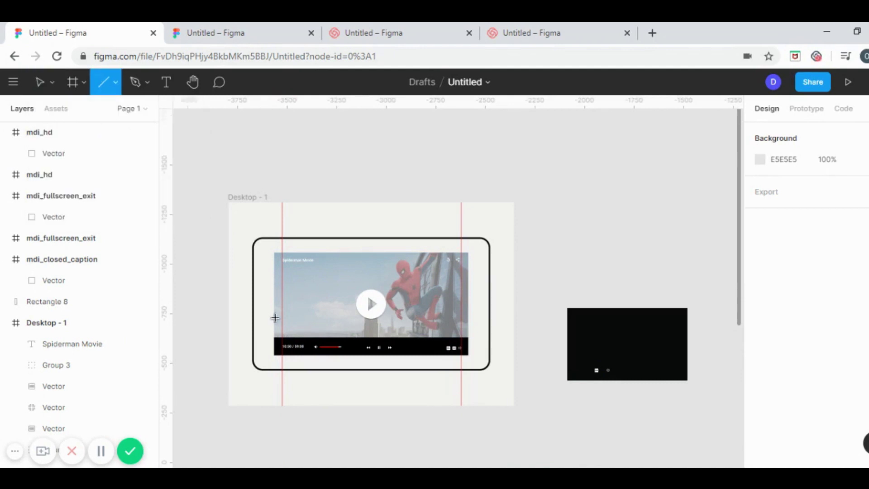
left_click_drag(275, 337, 356, 337)
left_click(760, 452)
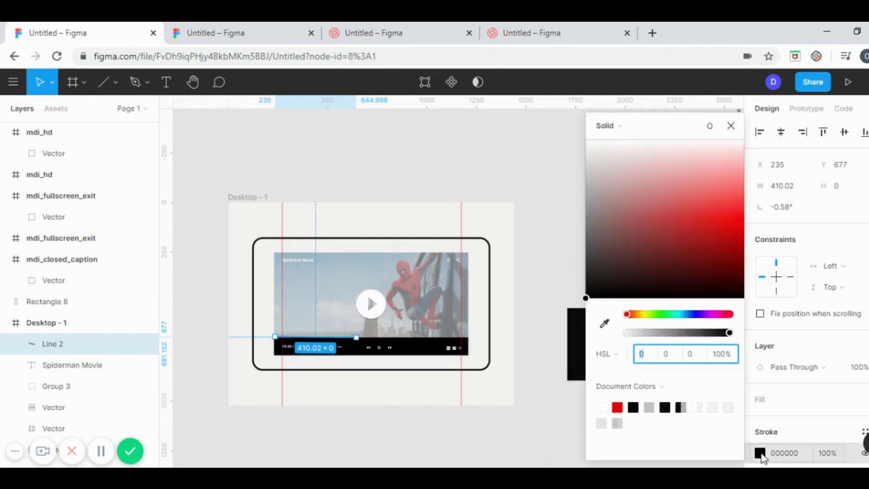
left_click(616, 406)
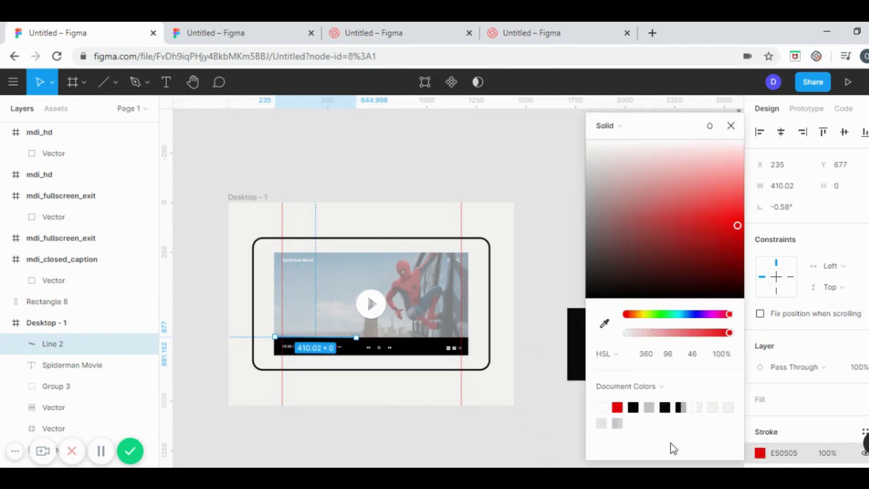
Set the red progress line's stroke weight to 4.
scroll(787, 357, "down", 3)
left_click(787, 361)
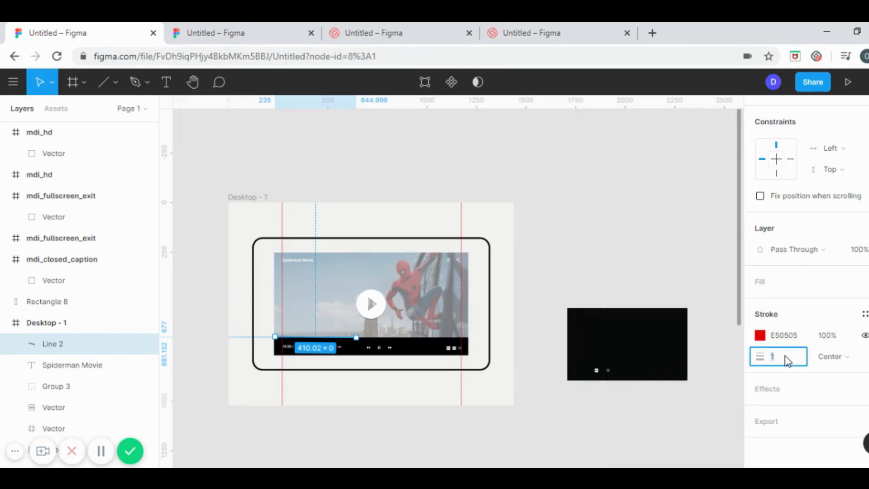
type("3")
key("Return")
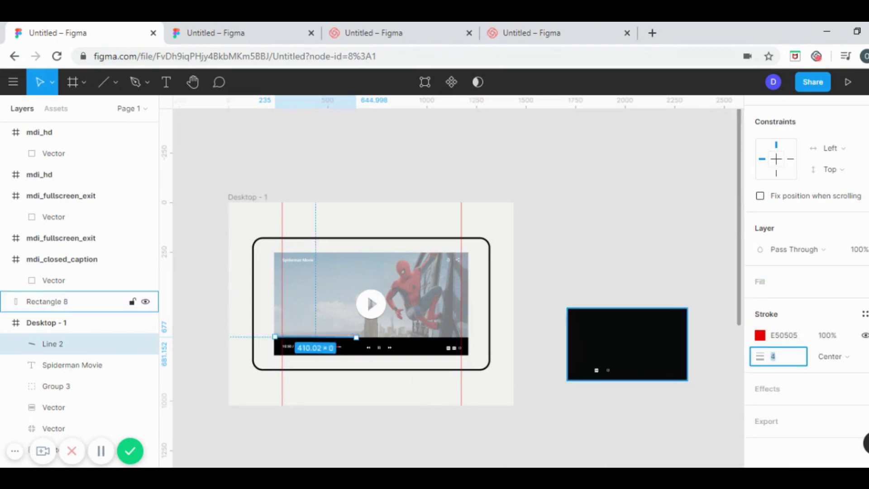
Set the red progress line's rotation to 0° and shift it slightly down onto the control bar's upper edge.
scroll(792, 249, "up", 3)
left_click(794, 214)
type("0")
key("Return")
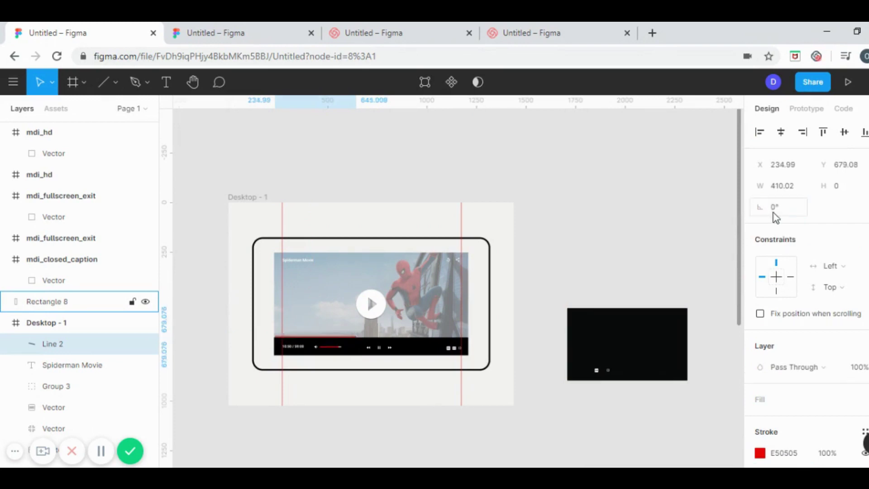
left_click_drag(337, 340, 337, 342)
left_click(387, 425)
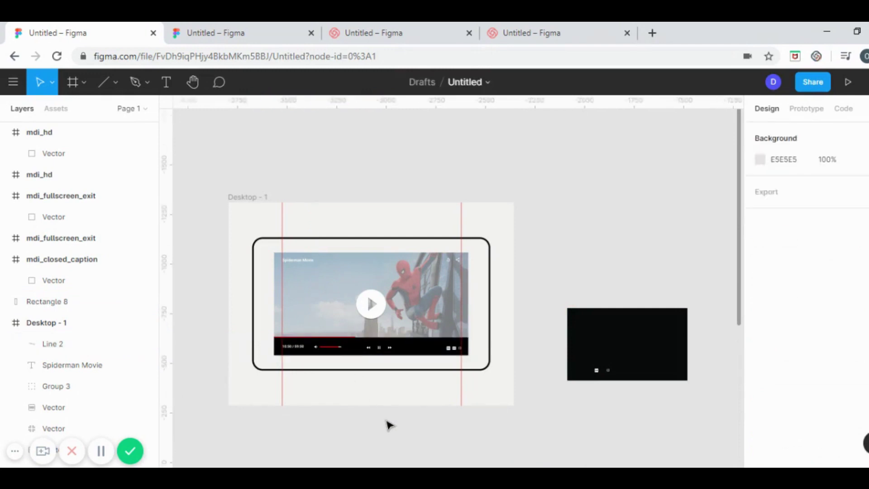
Draw a small ellipse about 24 by 11 at the right end of the red progress line.
left_click(115, 82)
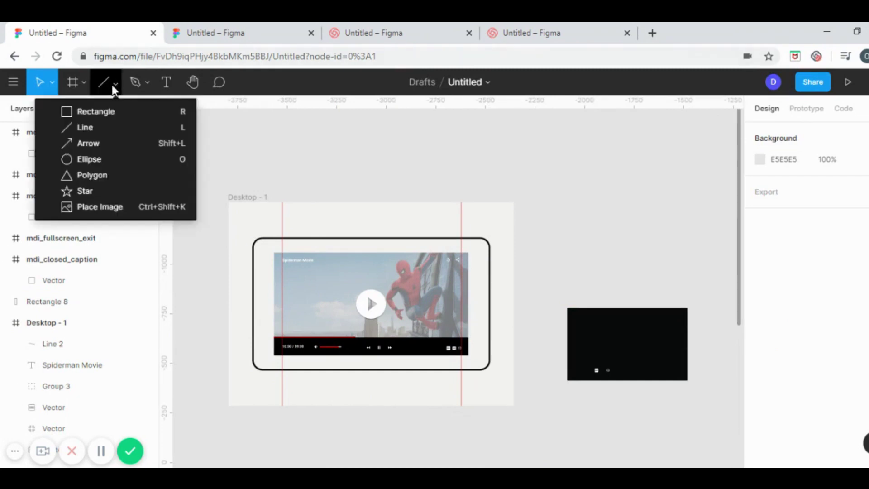
left_click(100, 159)
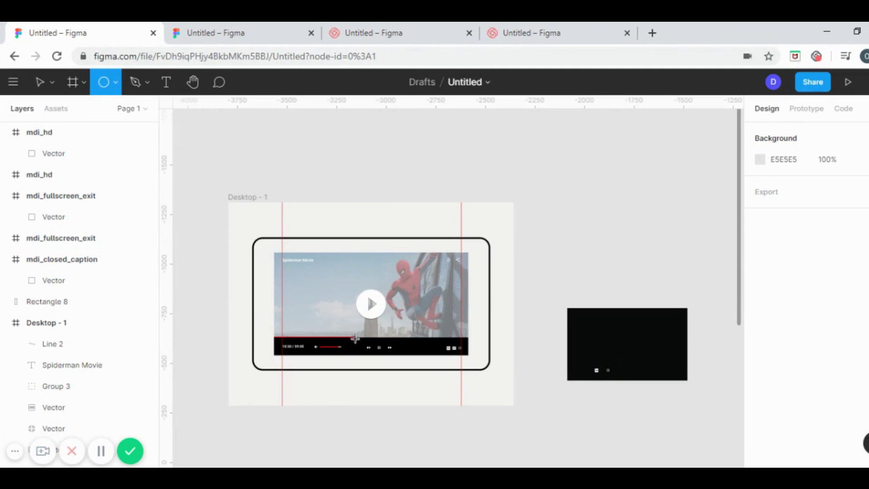
left_click_drag(354, 339, 357, 341)
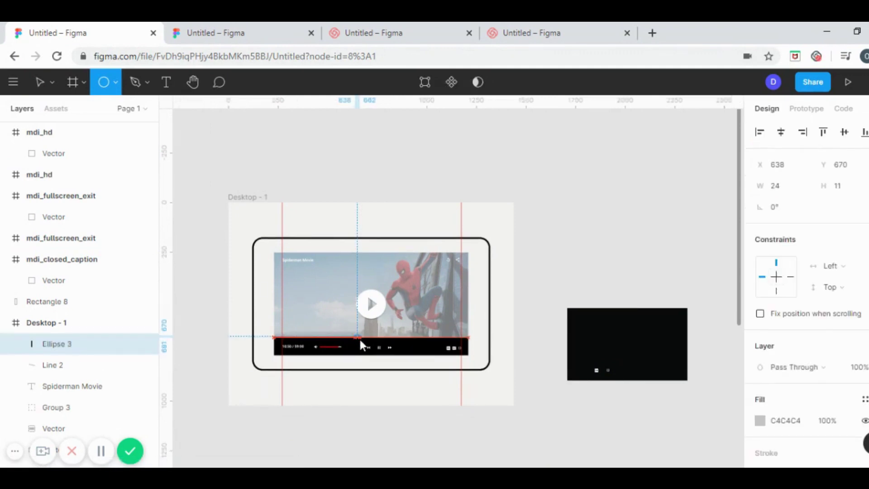
key("v")
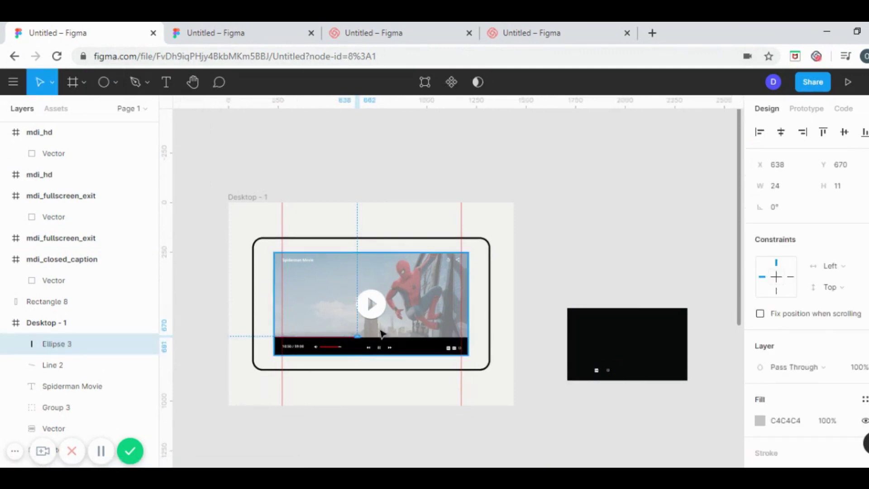
left_click(379, 334)
left_click(358, 337)
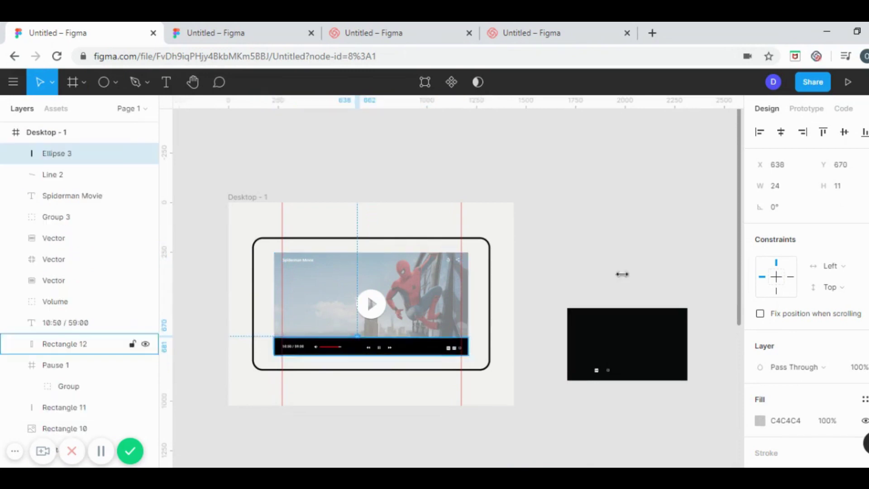
Resize the ellipse at the progress line's end to a 10 by 10 circle.
left_click(786, 188)
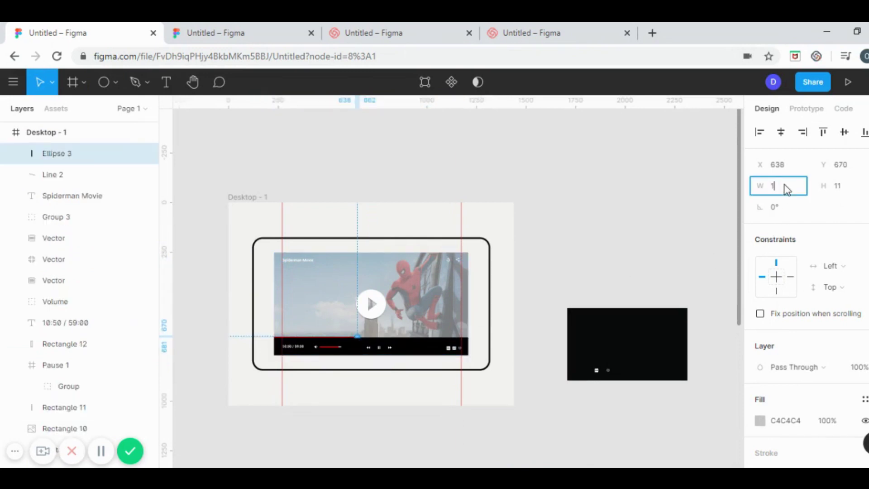
type("10")
left_click(855, 192)
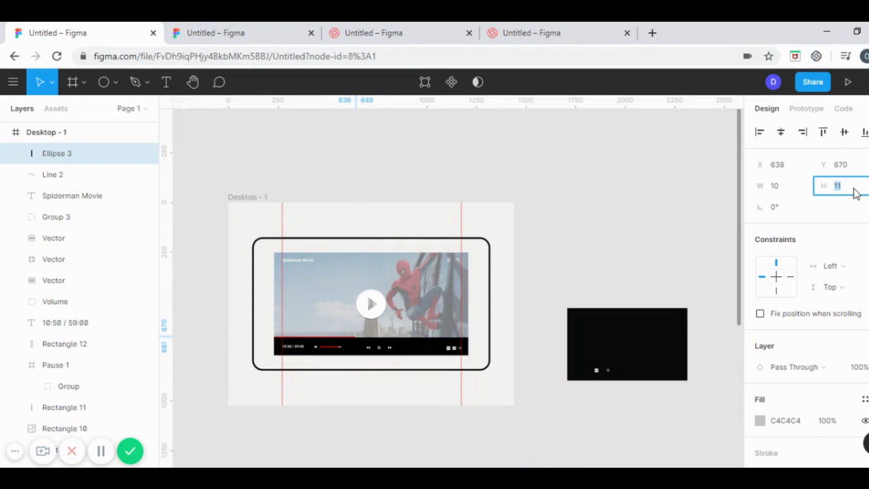
type("10")
key("Return")
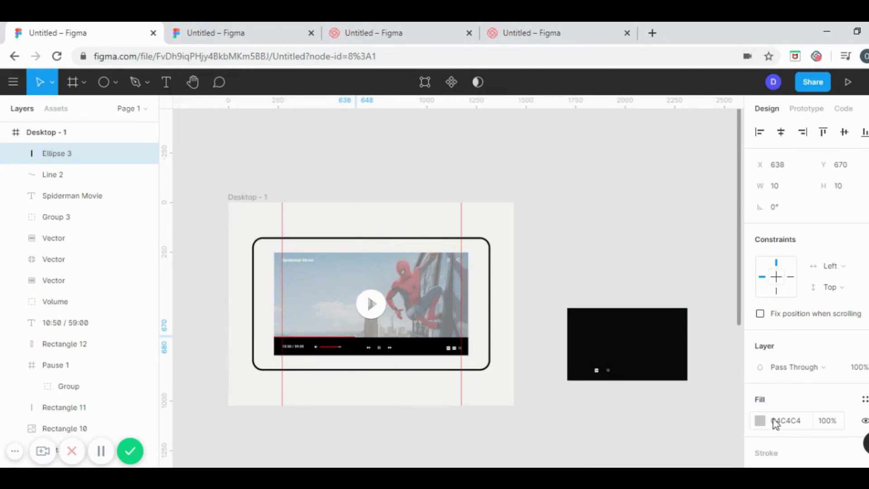
Fill the small circle with red E50505 and lower it to Y 672, centred on the progress line.
left_click(761, 421)
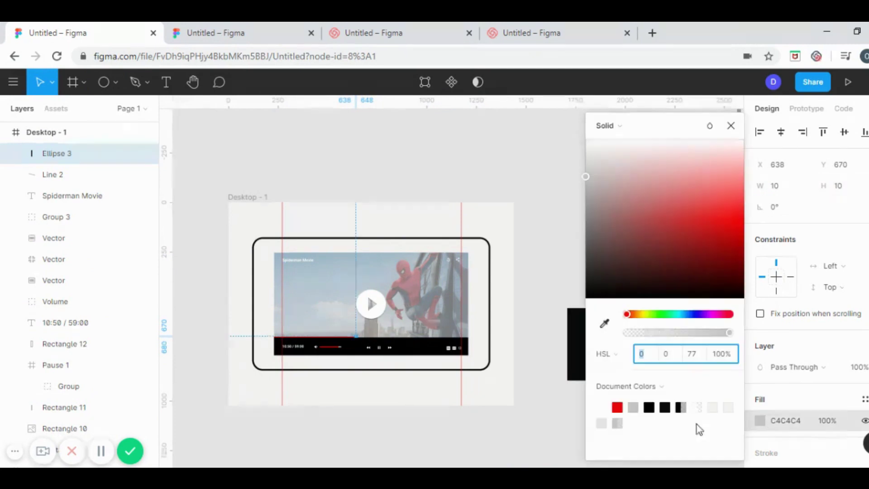
left_click(617, 407)
key("Down")
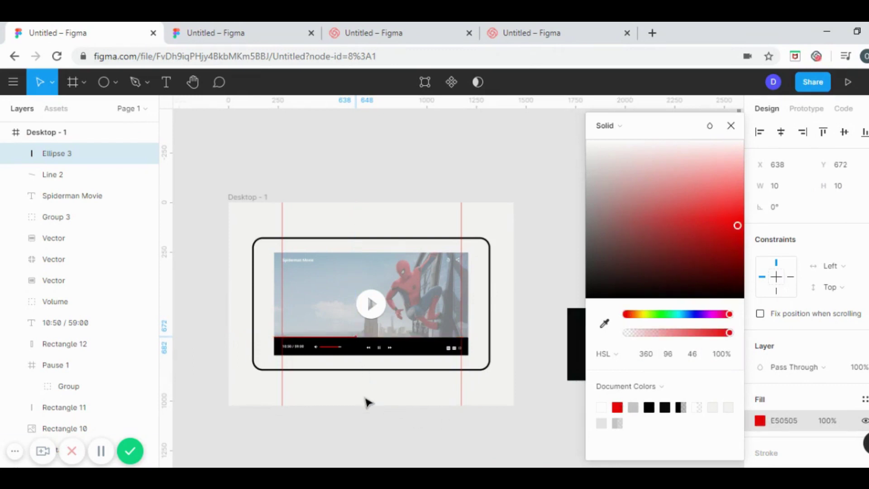
left_click(376, 416)
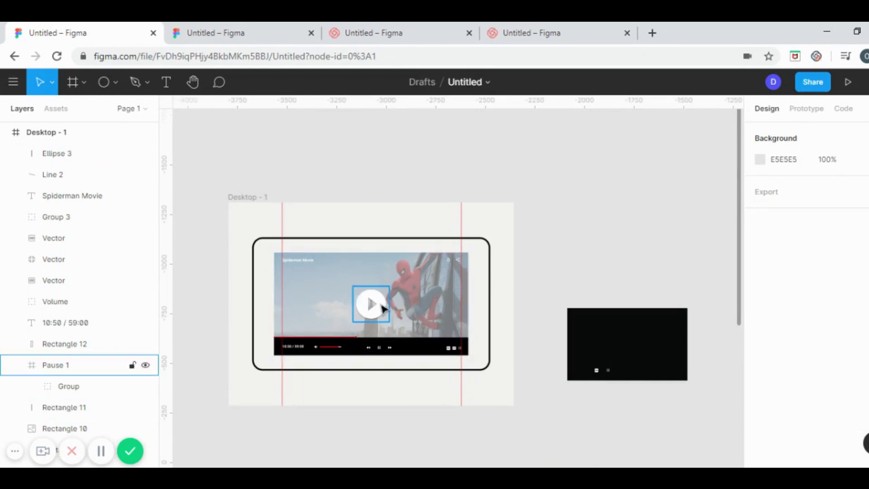
Draw a rectangle about 158 by 83 between the large play button and the control bar.
left_click(116, 83)
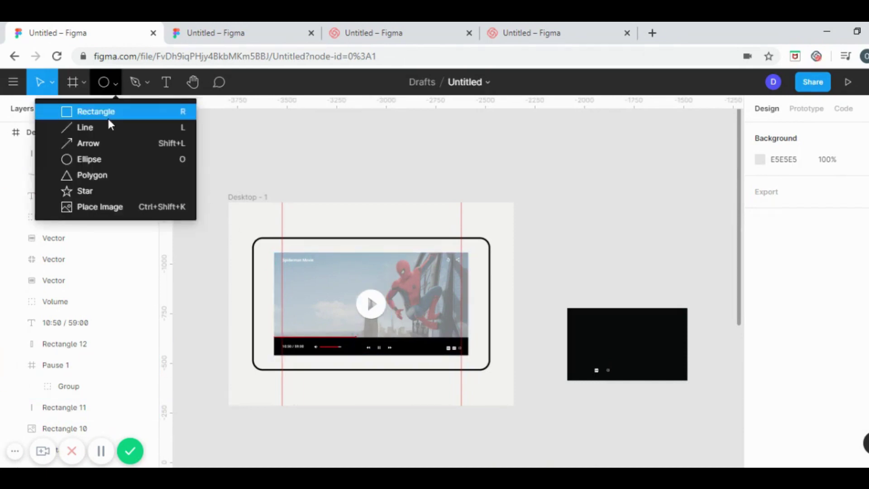
left_click(108, 118)
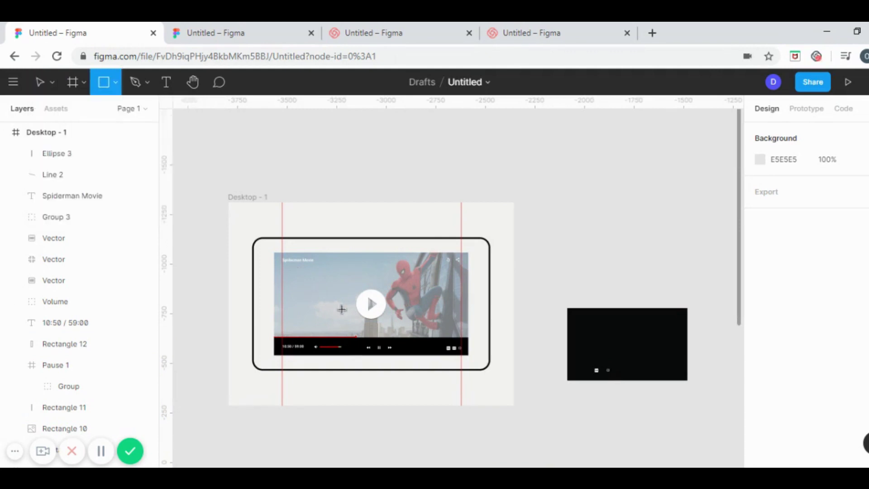
mouse_move(347, 321)
left_mouse_down()
mouse_move(359, 337)
mouse_move(379, 338)
left_mouse_up()
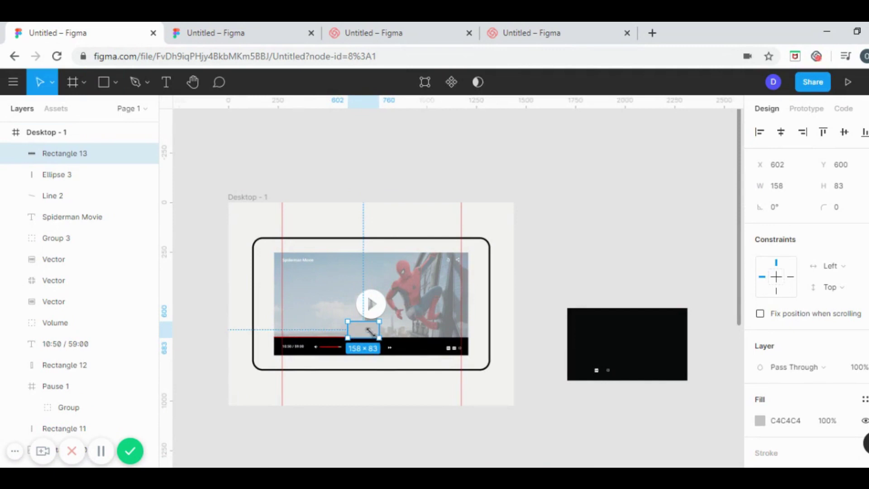
Move the play button up to X 648, Y 357 and the new rectangle up to X 596, Y 566.
left_click(373, 307)
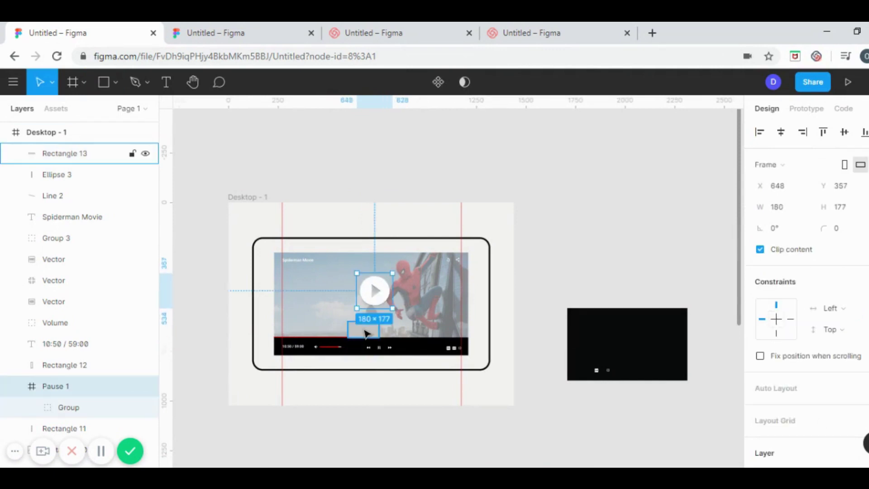
left_click(366, 334)
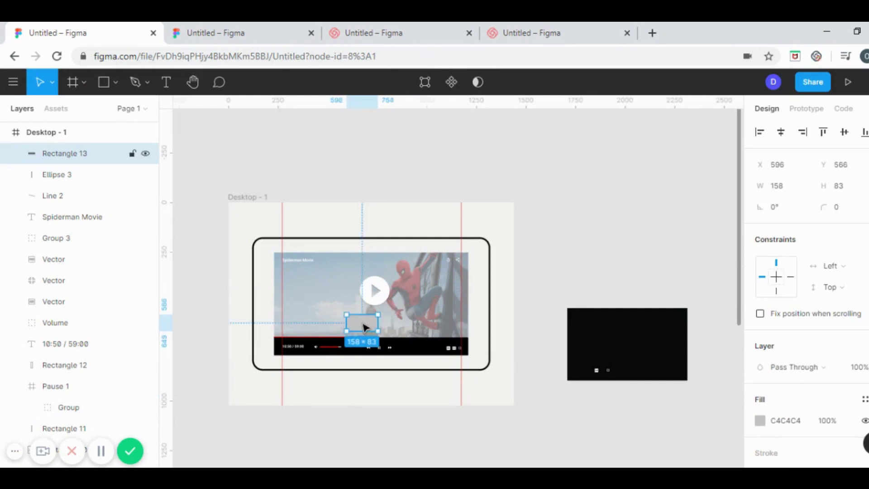
Place the Employee-Fraud image into the small rectangle below the play button and lower the rectangle to Y 586, just above the control bar.
left_click(116, 88)
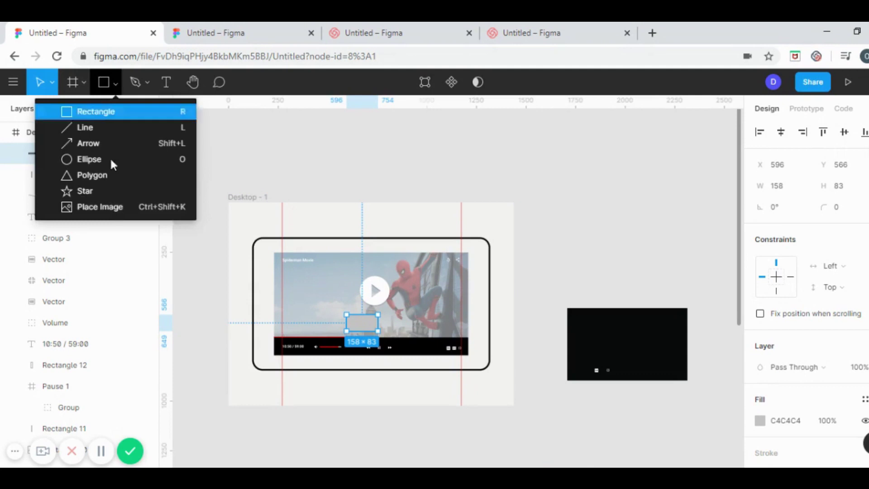
left_click(112, 208)
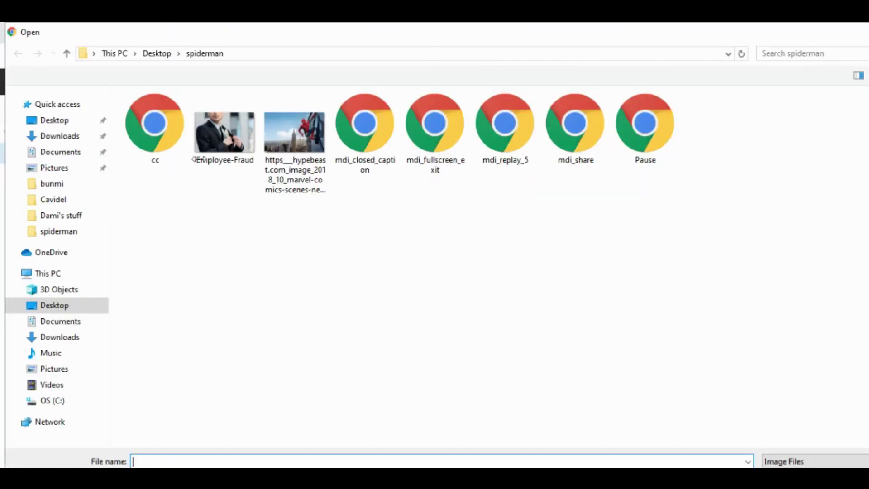
left_click(221, 136)
left_click(221, 147)
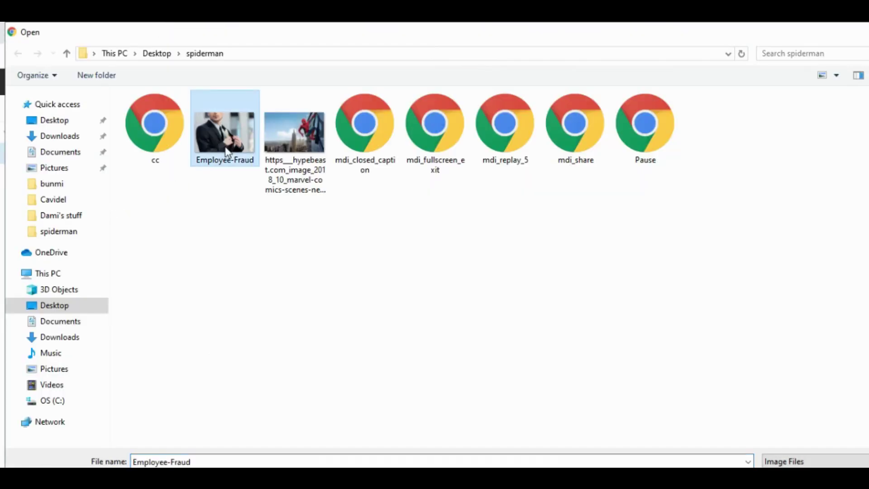
double_click(225, 131)
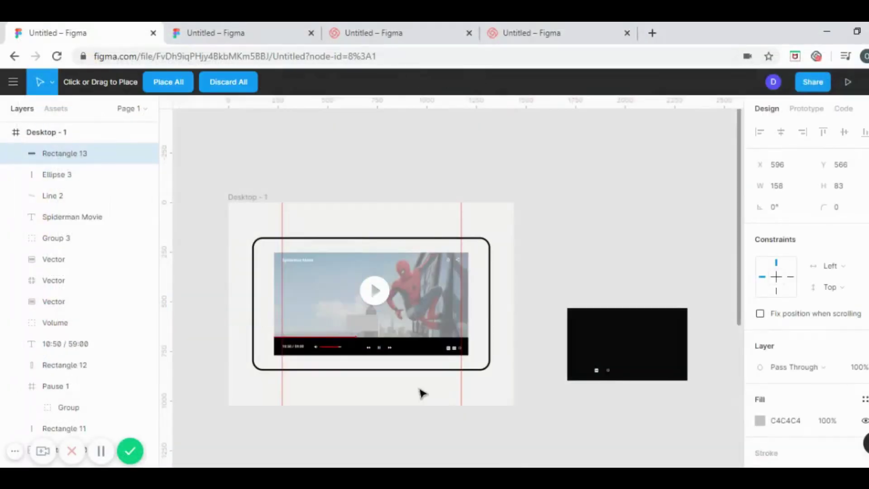
left_click(359, 319)
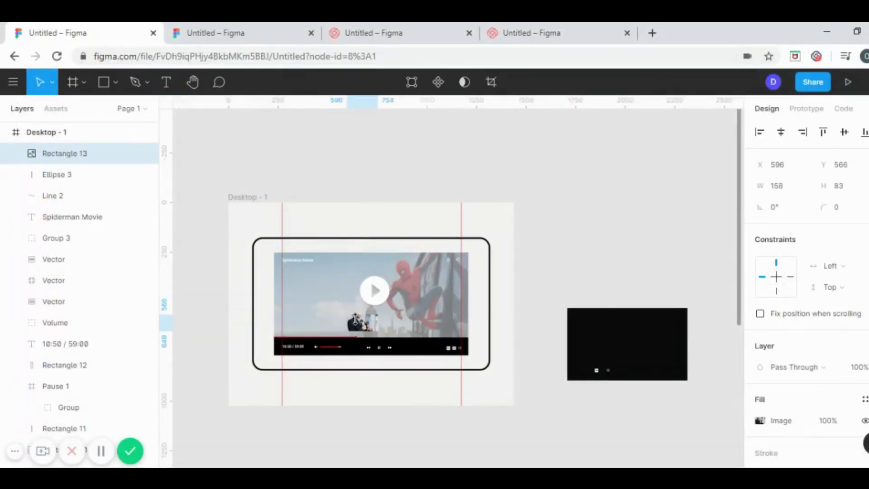
left_click(414, 407)
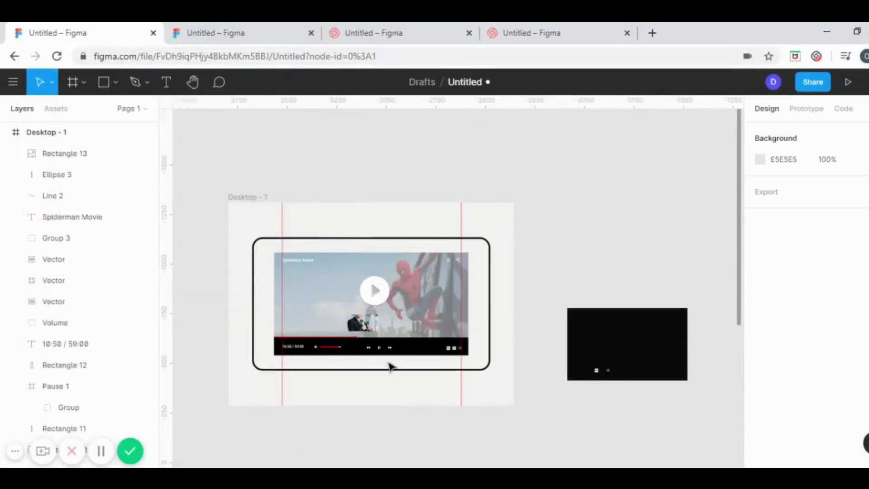
left_click_drag(369, 328, 368, 334)
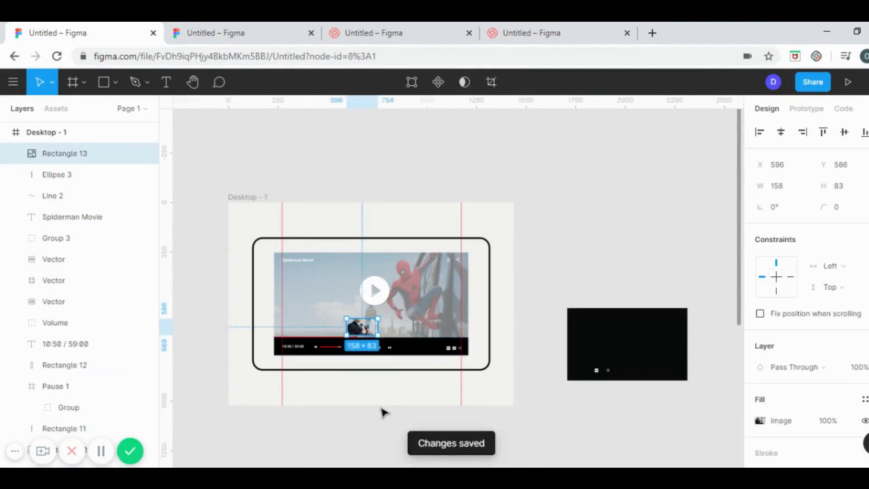
left_click(382, 411)
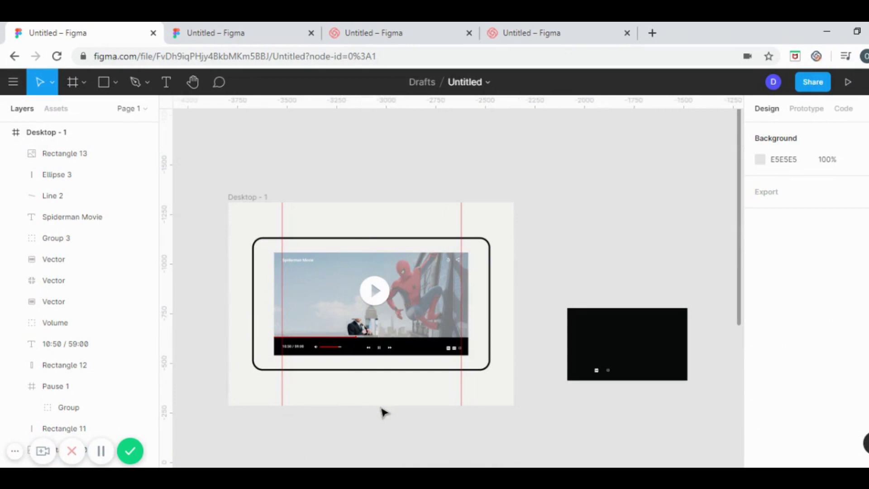